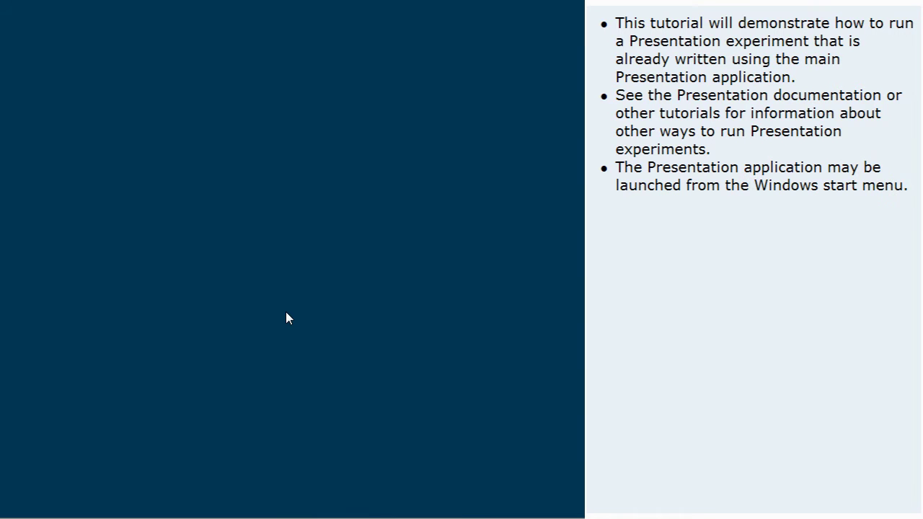
From the Start menu's All Programs list, expand the Presentation folder
mouse_move(172, 517)
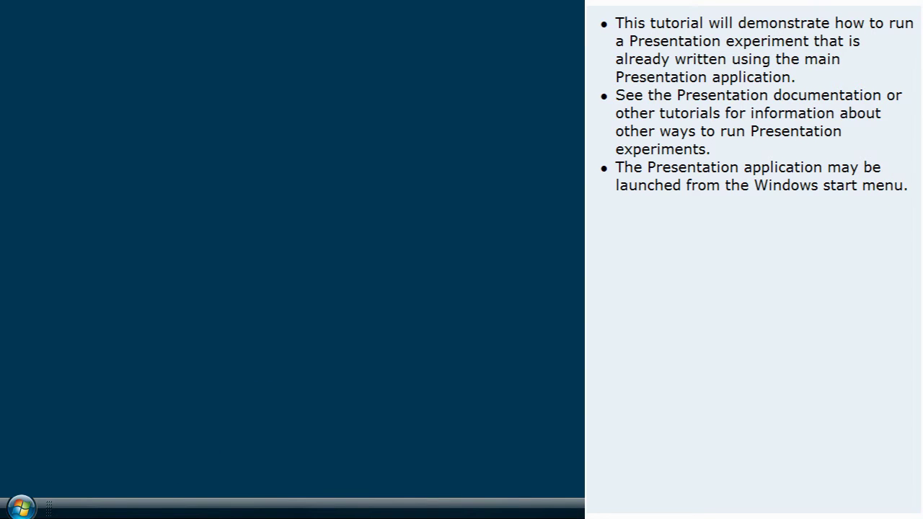
left_click(20, 508)
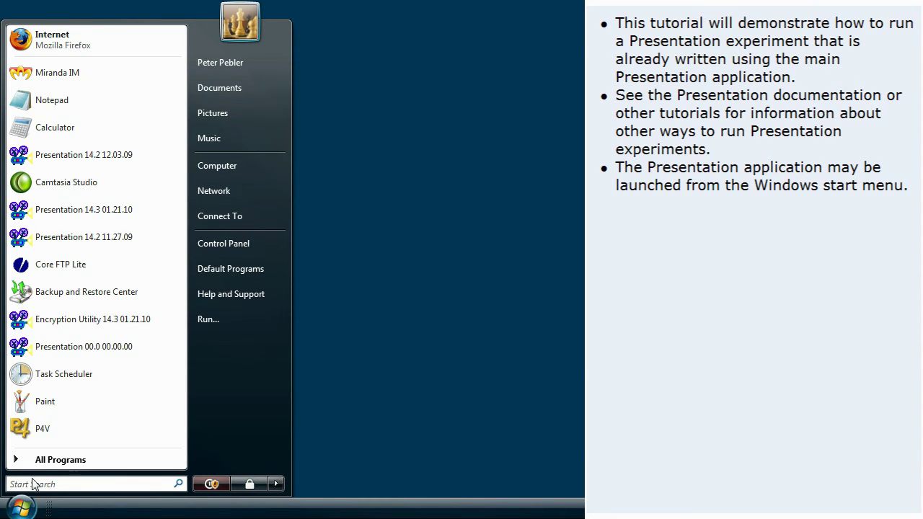
left_click(39, 463)
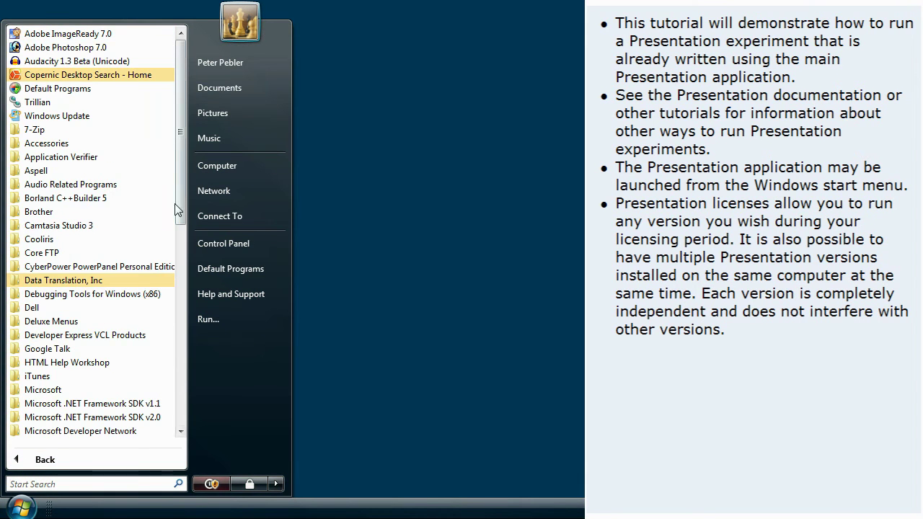
scroll(181, 220, "down", 2)
left_click_drag(181, 220, 180, 369)
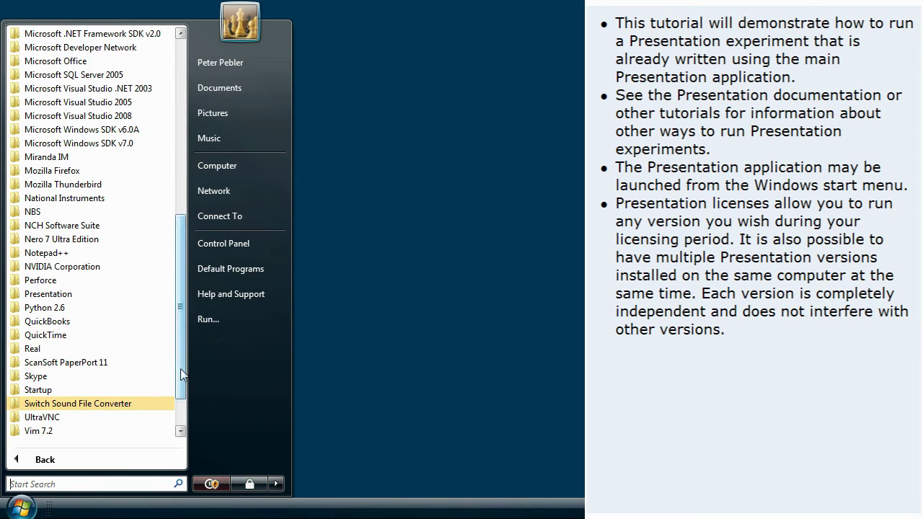
left_click(49, 294)
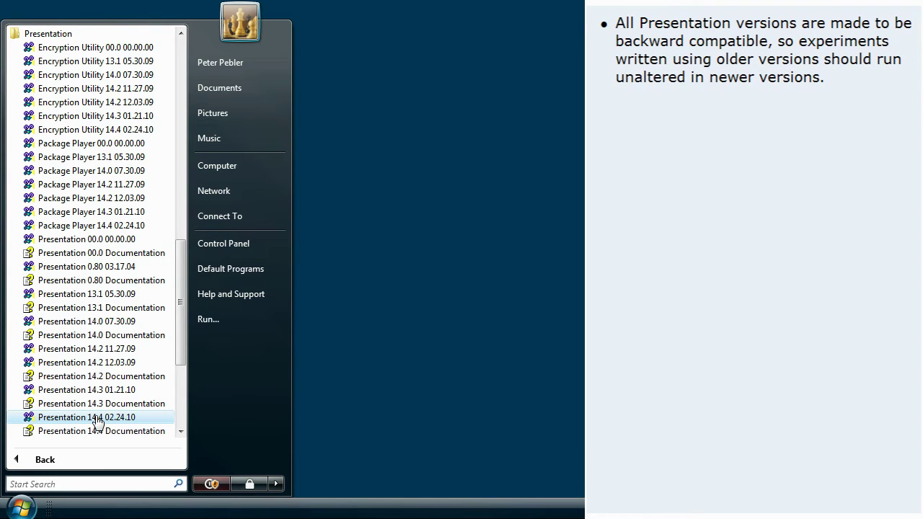
Launch Presentation 14.4 and drag its window toward the upper left
left_click(96, 417)
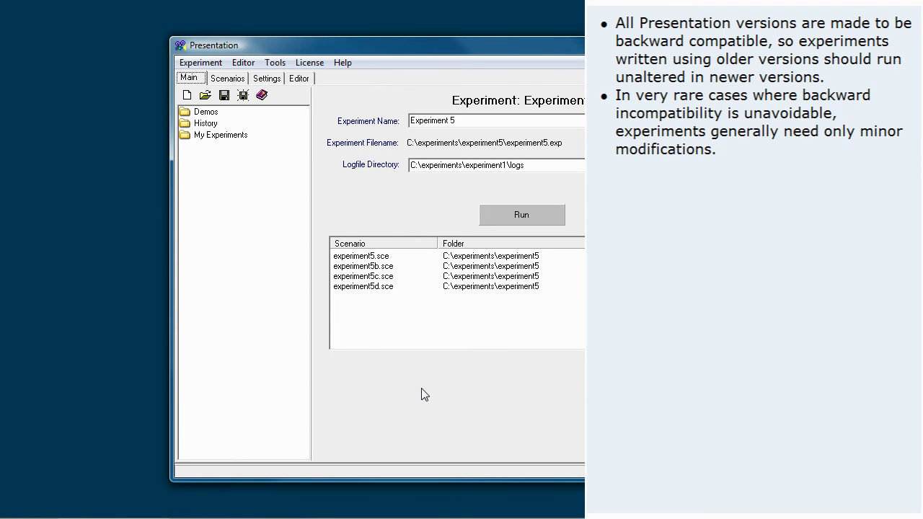
left_click_drag(557, 42, 390, 39)
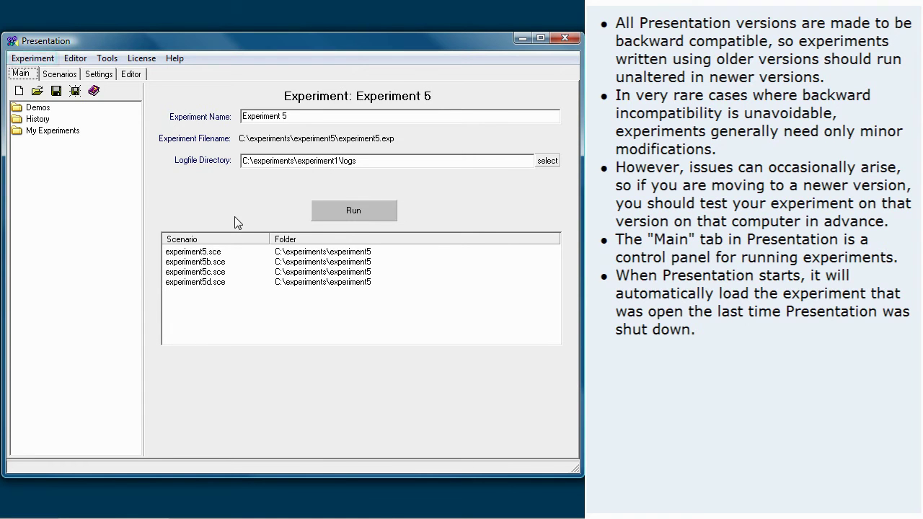
Bring up the Open Experiment dialog and cancel it without loading anything
left_click(36, 59)
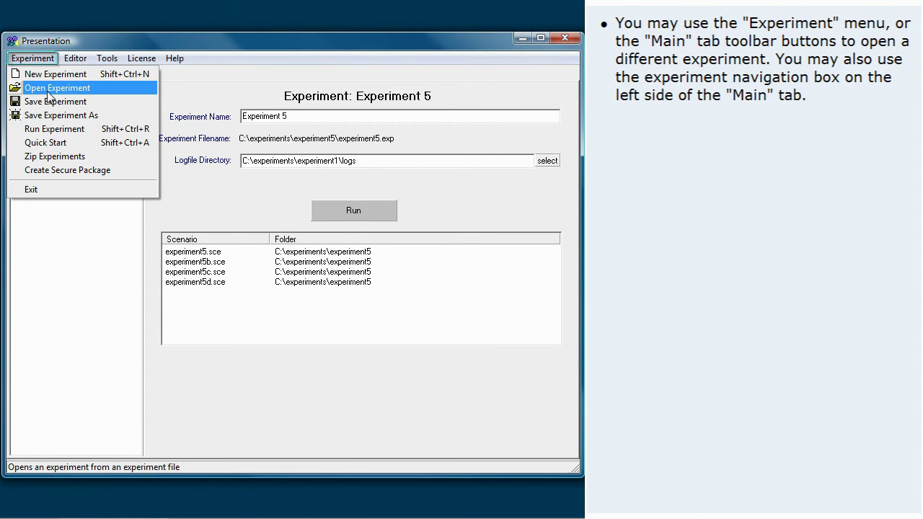
left_click(32, 58)
left_click(37, 91)
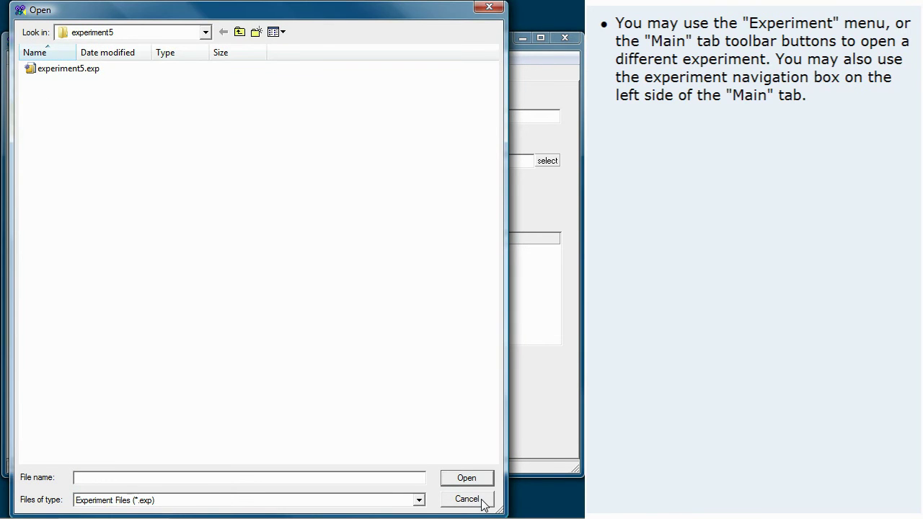
left_click(483, 503)
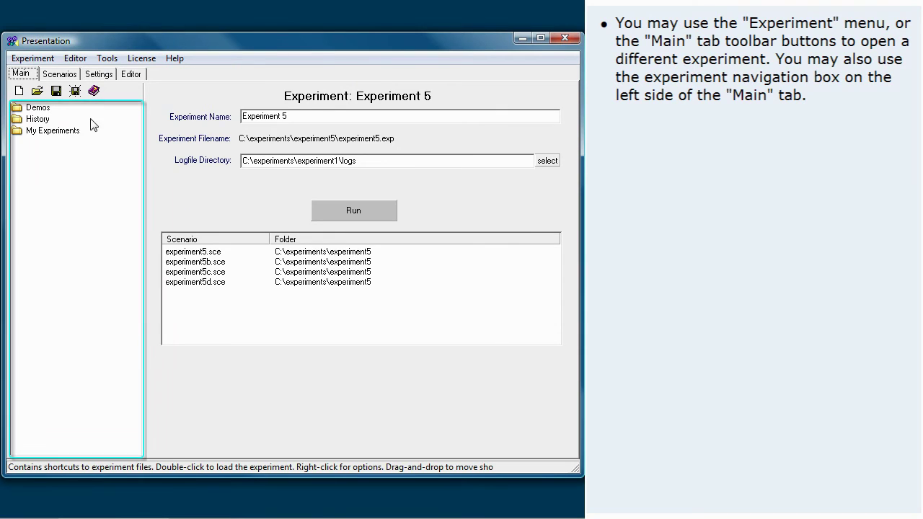
Expand My Experiments and load experiment1, then experiment3, then experiment5 again
double_click(40, 120)
double_click(52, 212)
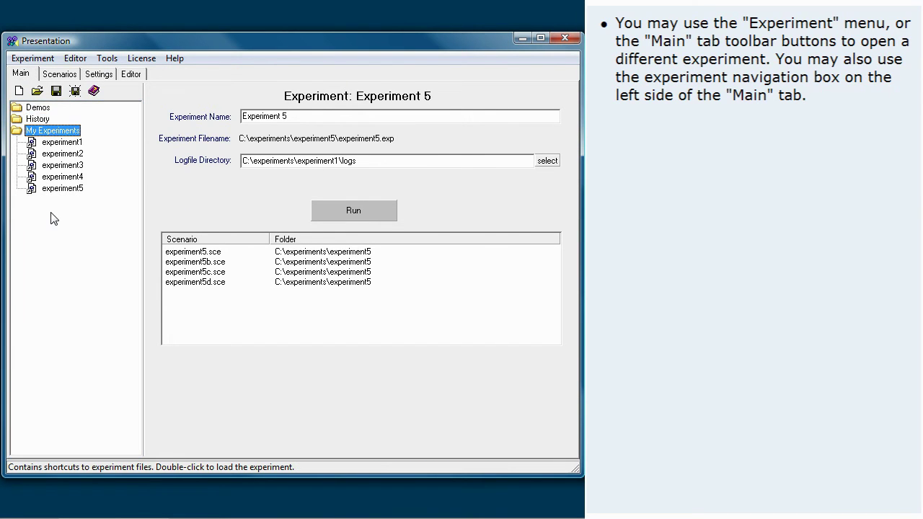
double_click(60, 143)
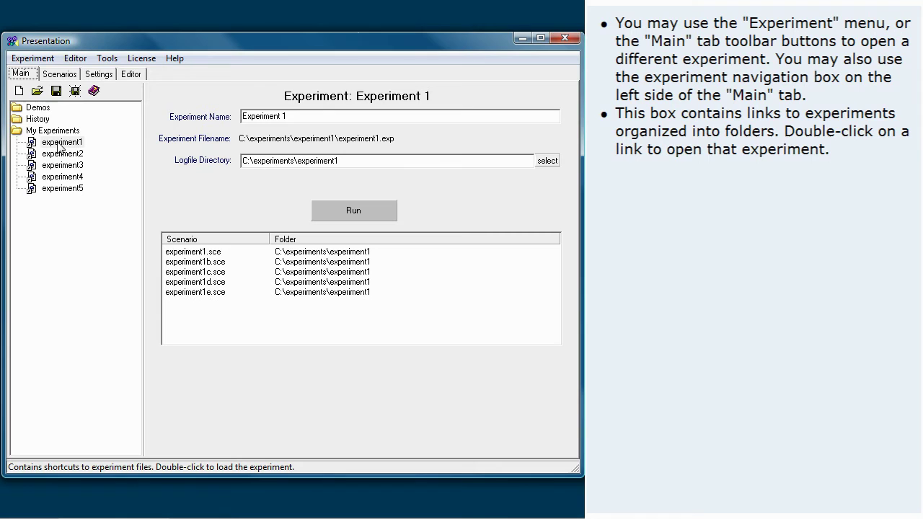
double_click(63, 166)
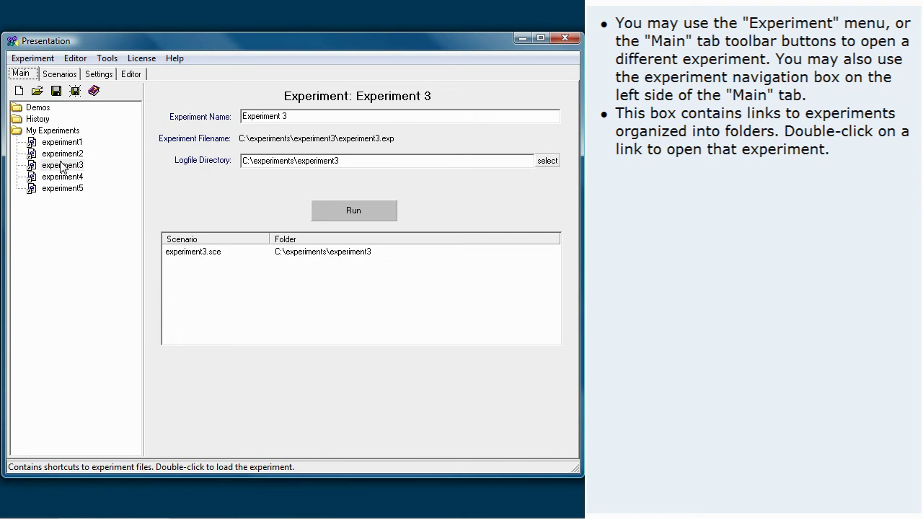
double_click(63, 188)
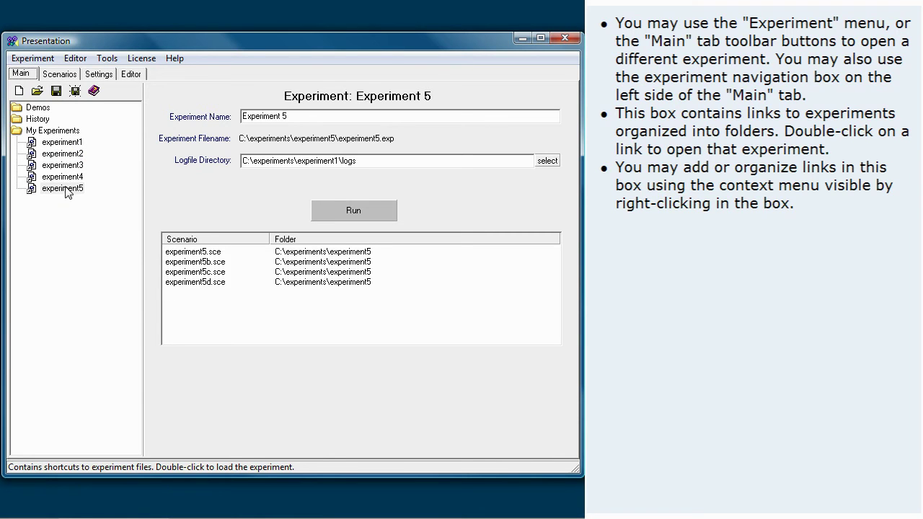
Add a new link group named 'Old Experiments' to the experiments tree
right_click(42, 265)
left_click(88, 363)
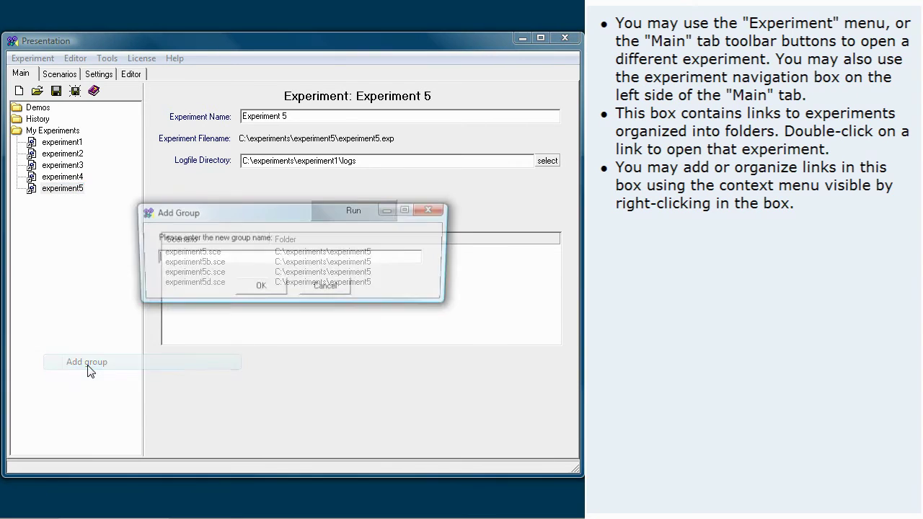
type("Old Experiment")
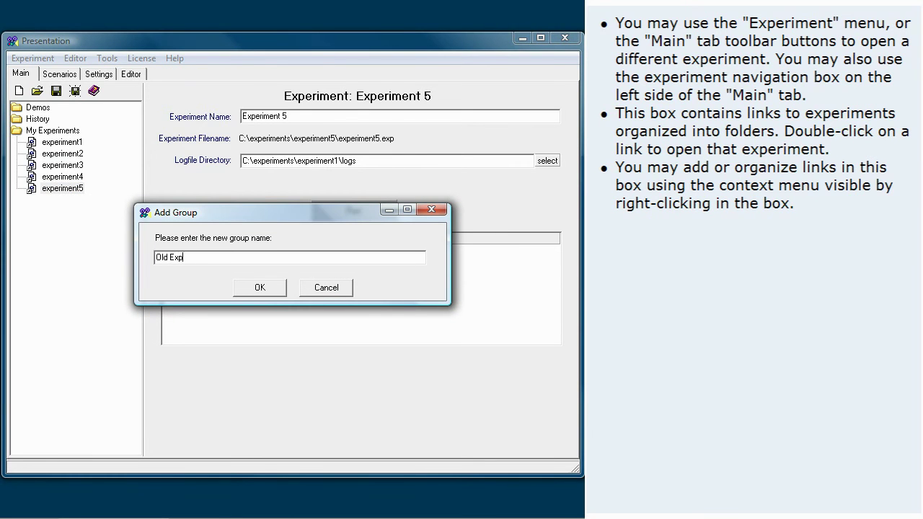
key("BackSpace")
key("BackSpace")
key("BackSpace")
key("BackSpace")
key("BackSpace")
type("ments")
left_click(259, 284)
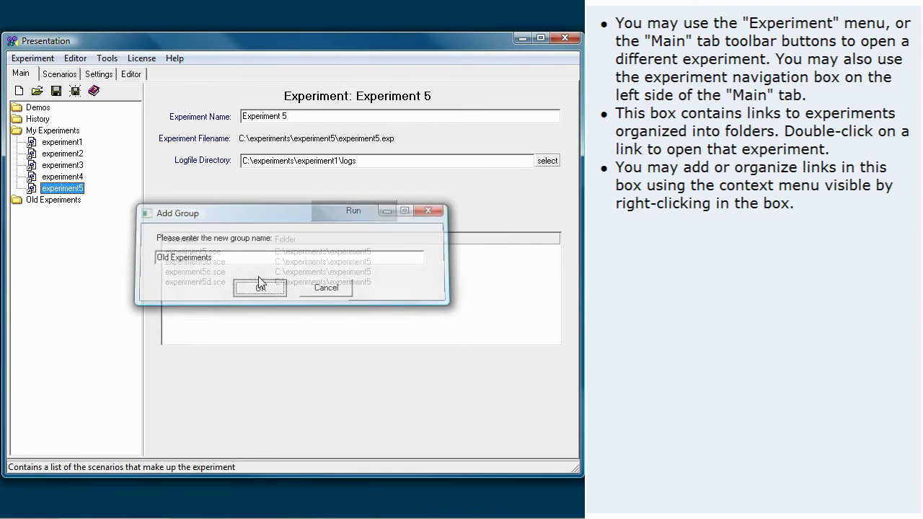
Move the experiment3 link into Old Experiments, delete it, then expand My Experiments and History
left_click(63, 166)
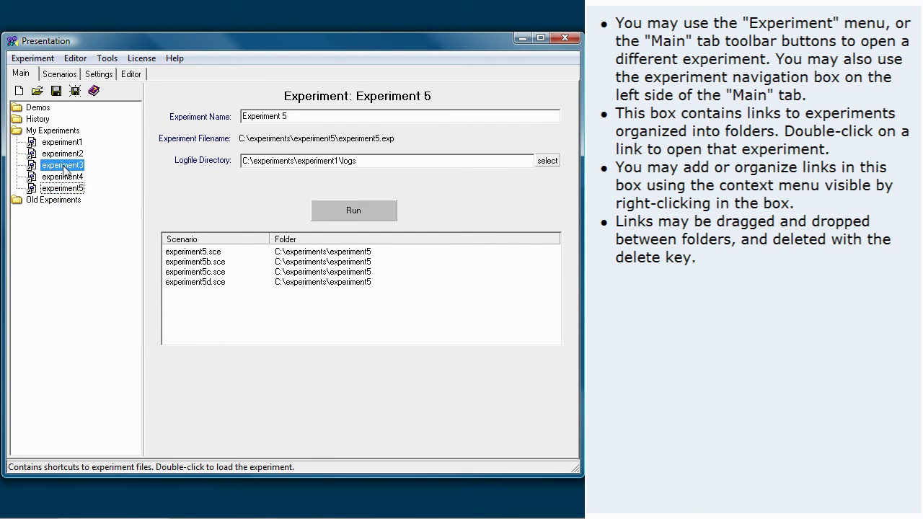
left_click_drag(64, 168, 59, 203)
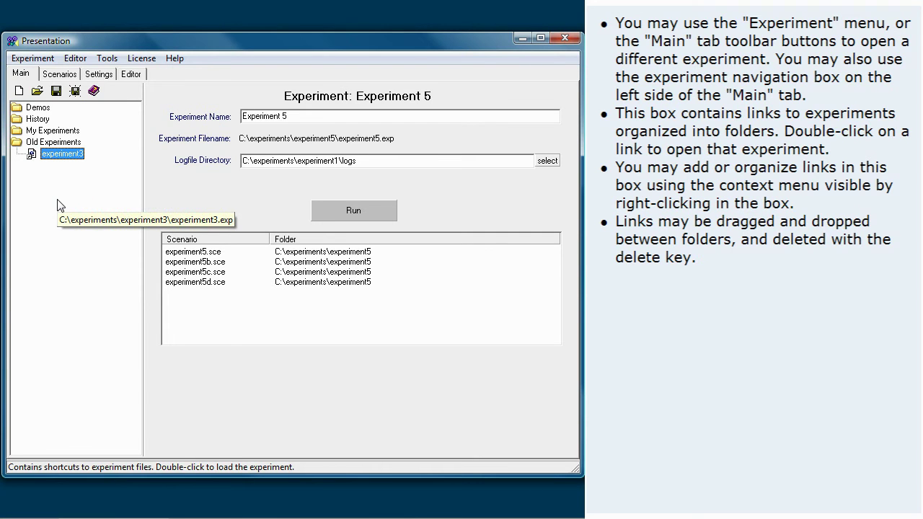
key("Delete")
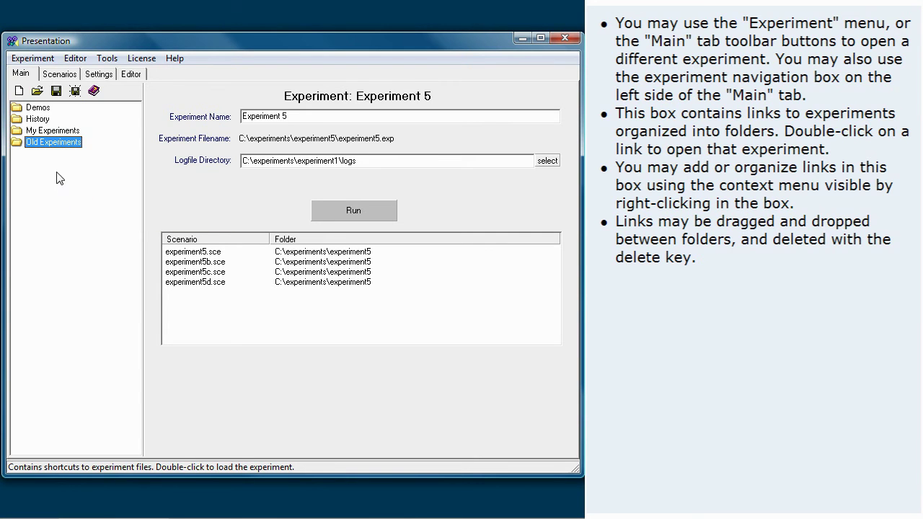
left_click(56, 132)
double_click(56, 132)
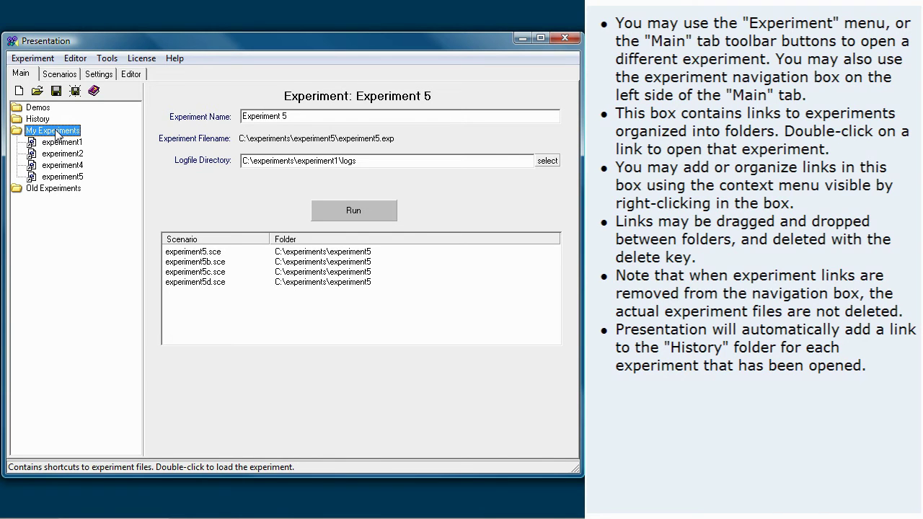
double_click(38, 120)
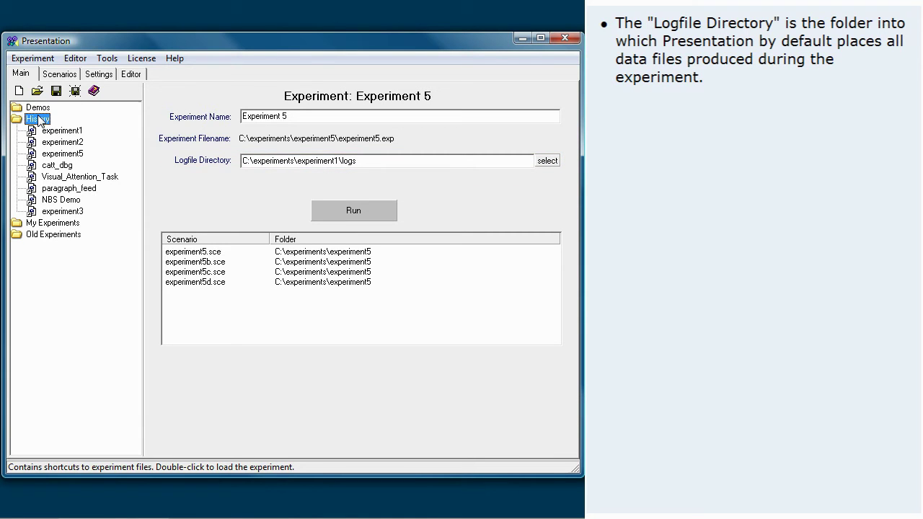
Create a logs5 folder under C:\experiments\experiment1 and choose it as the Logfile Directory
left_click(391, 161)
type("\\log")
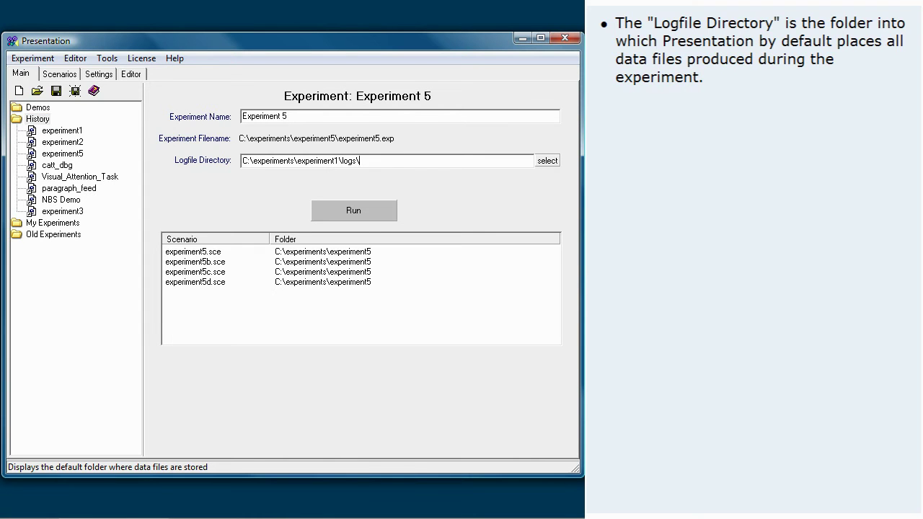
key("BackSpace")
key("BackSpace")
key("BackSpace")
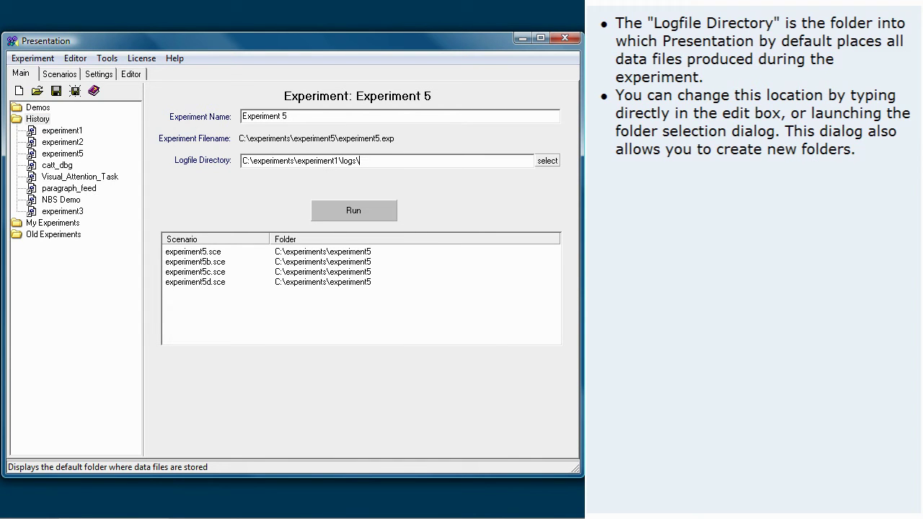
left_click(548, 160)
left_click_drag(533, 153, 276, 95)
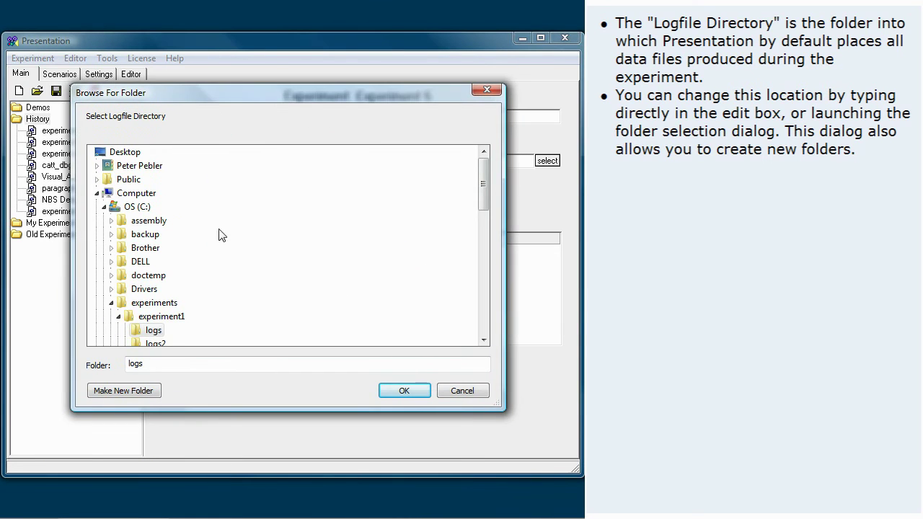
left_click(161, 316)
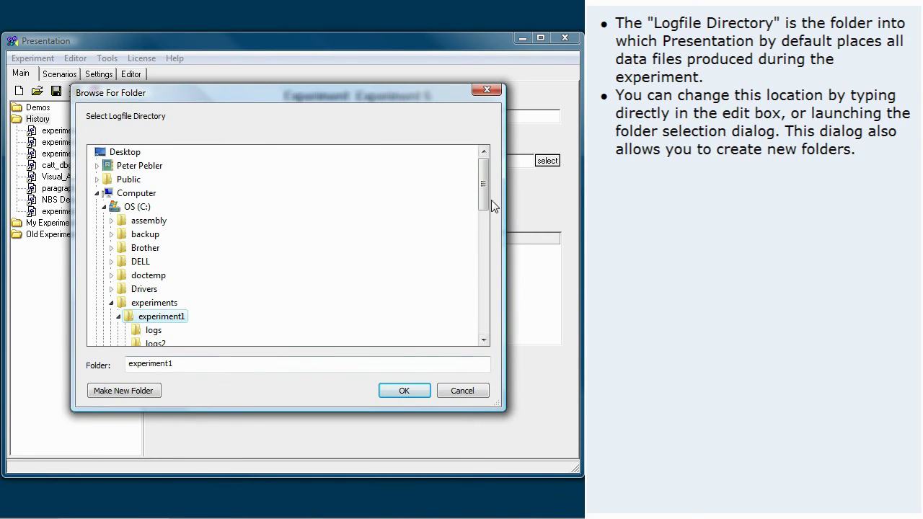
left_click_drag(490, 199, 486, 216)
left_click(143, 394)
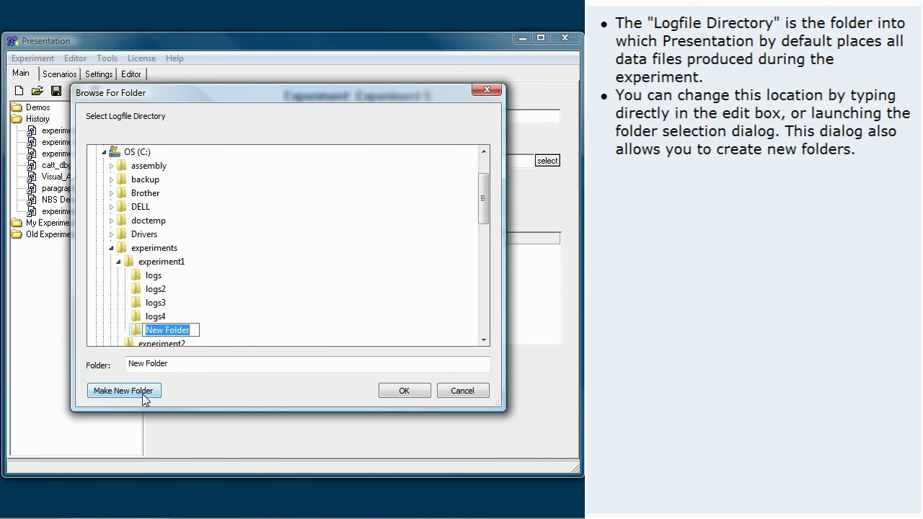
type("logs5")
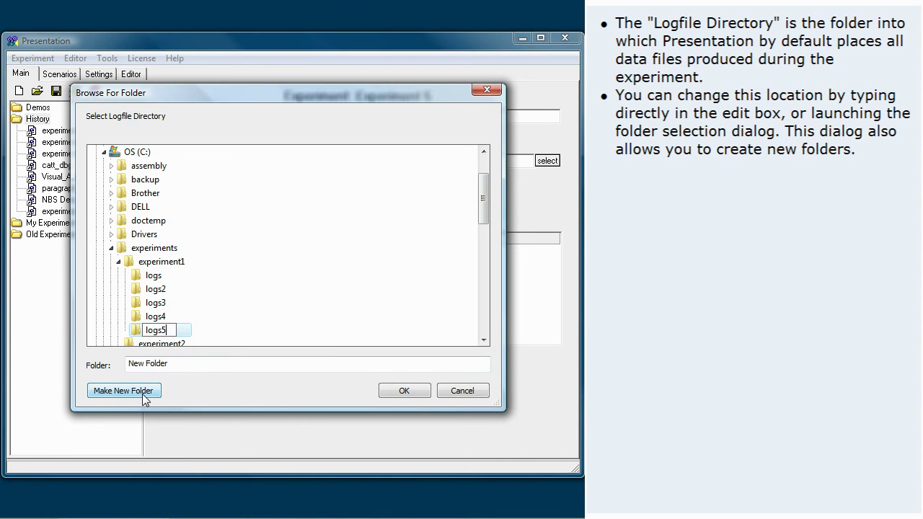
left_click(409, 391)
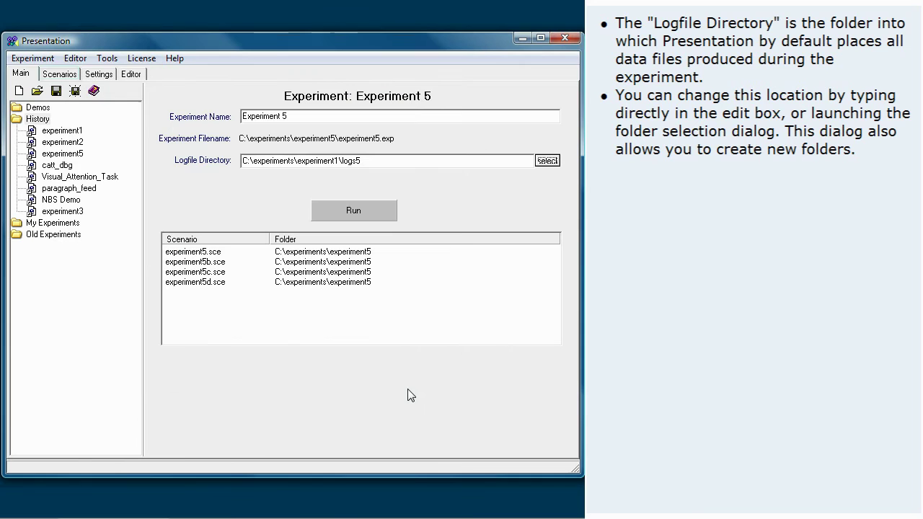
On the Scenarios page, set the Logfile Directory to C:\experiments\experiment1\logs, then return to Main
left_click(62, 75)
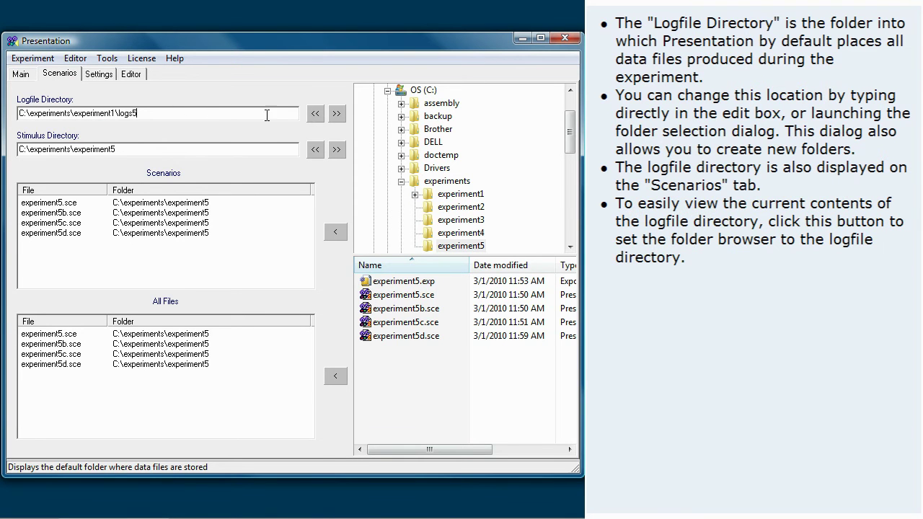
left_click(338, 115)
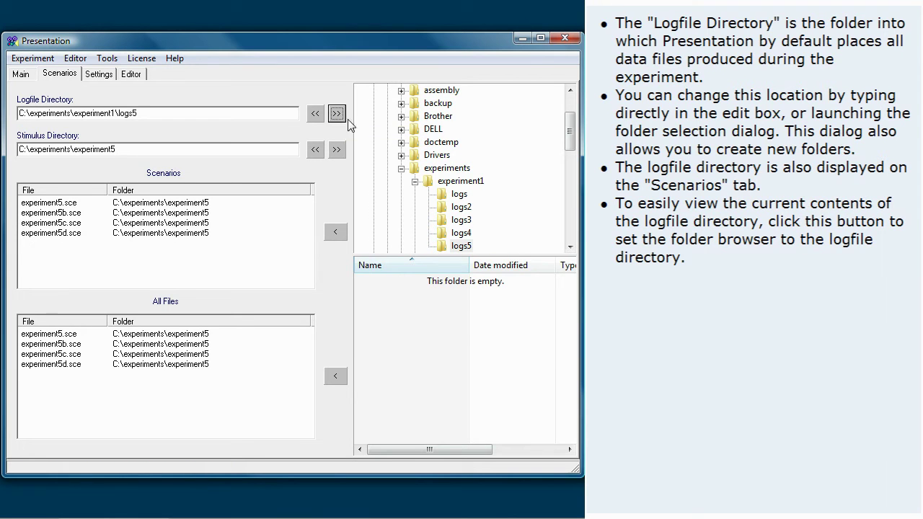
left_click(464, 247)
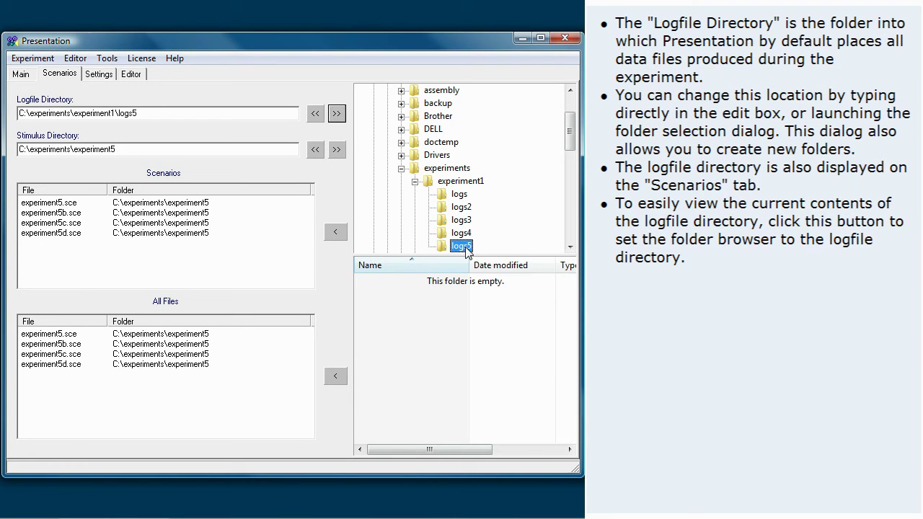
left_click(462, 329)
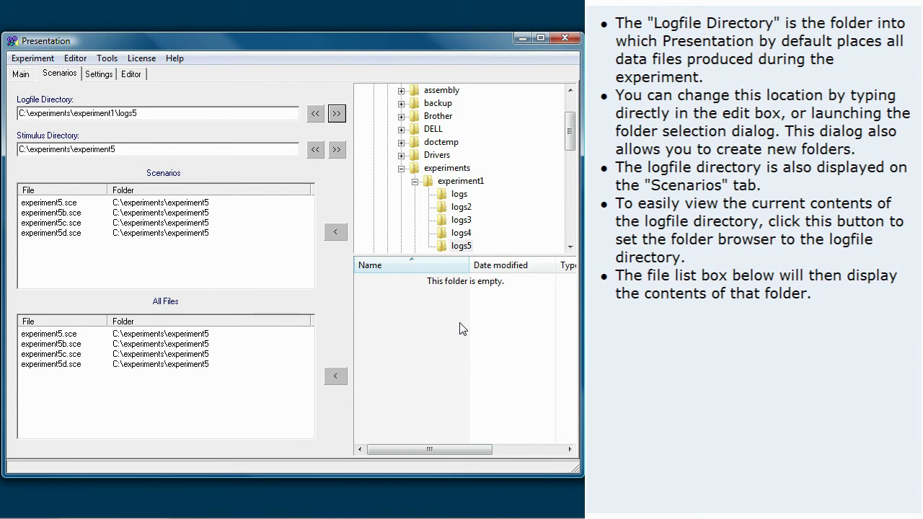
left_click(460, 195)
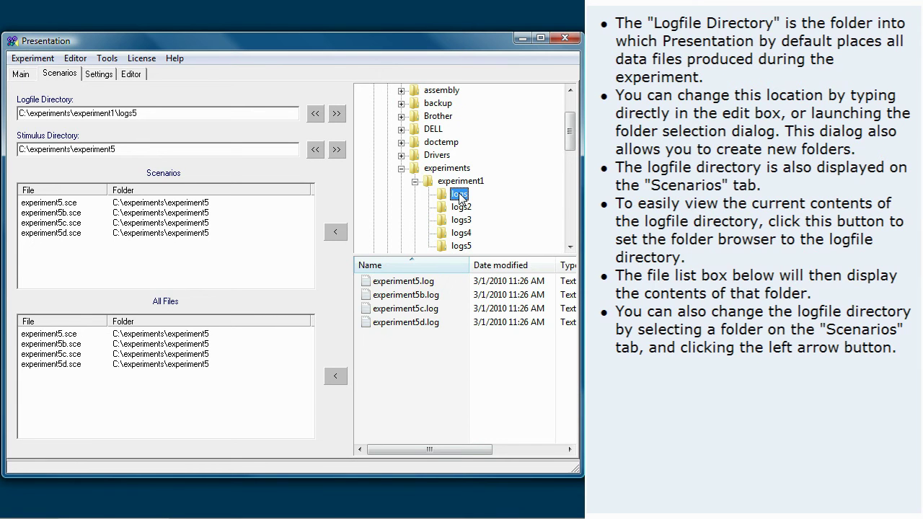
left_click(316, 115)
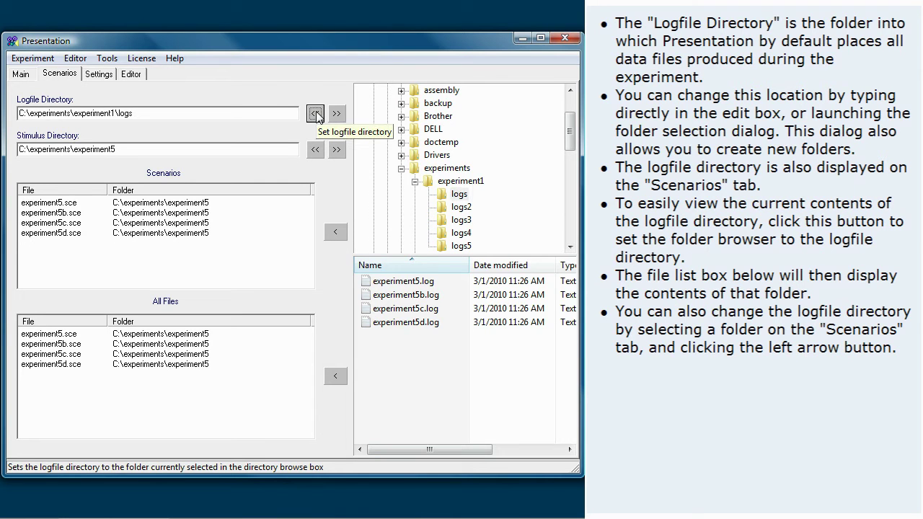
left_click(20, 75)
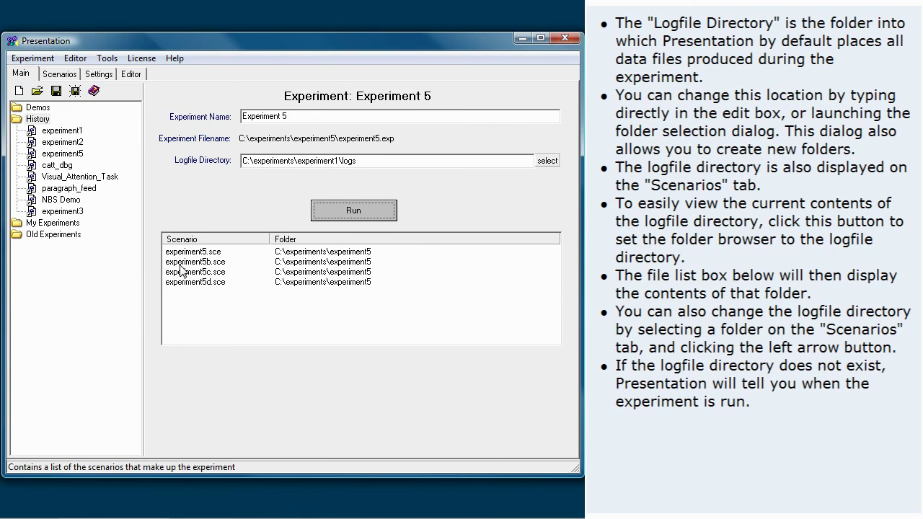
Load experiment2 from My Experiments and enter a subject ID
left_click(56, 223)
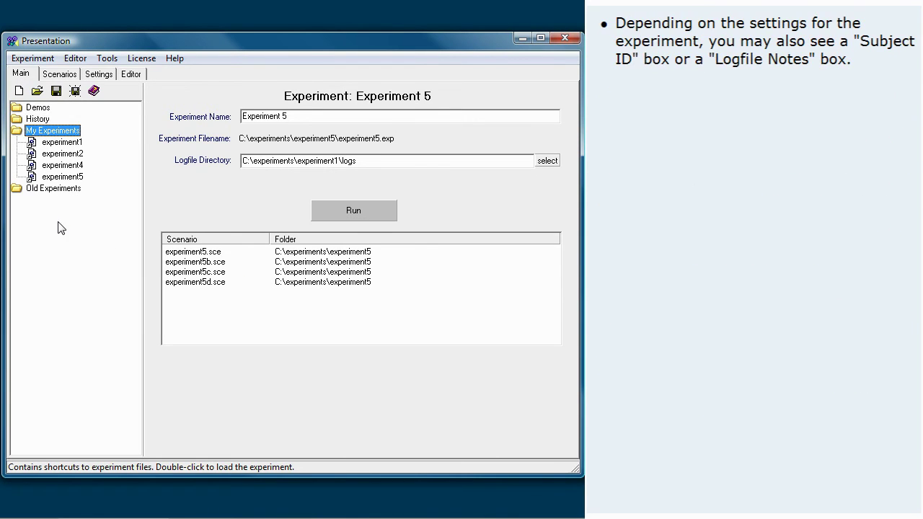
double_click(62, 154)
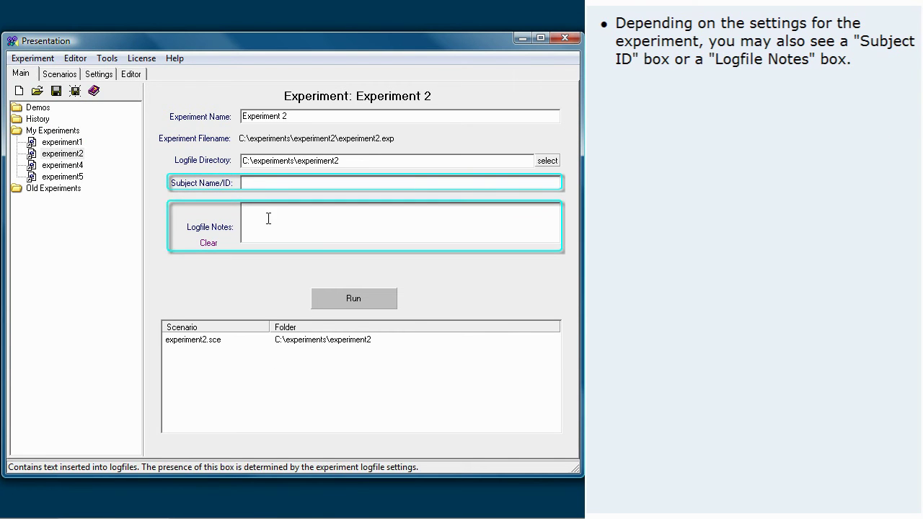
left_click(263, 183)
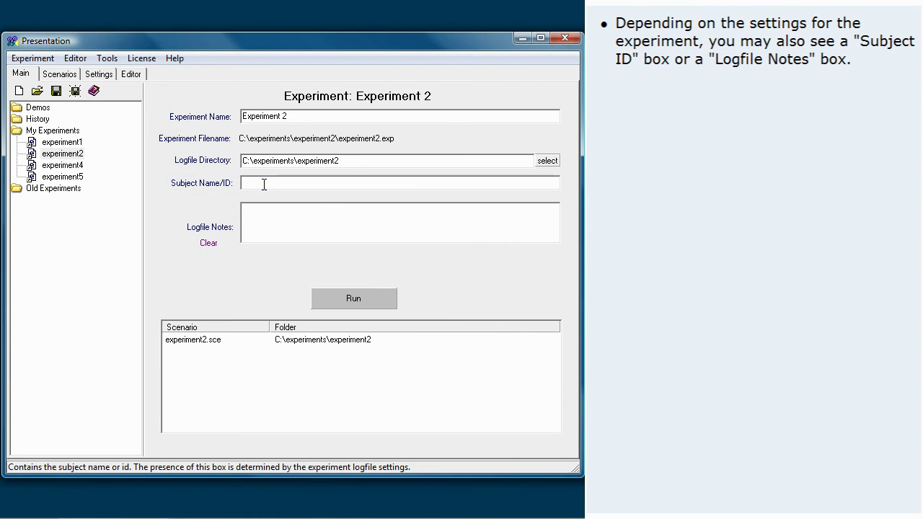
type("123")
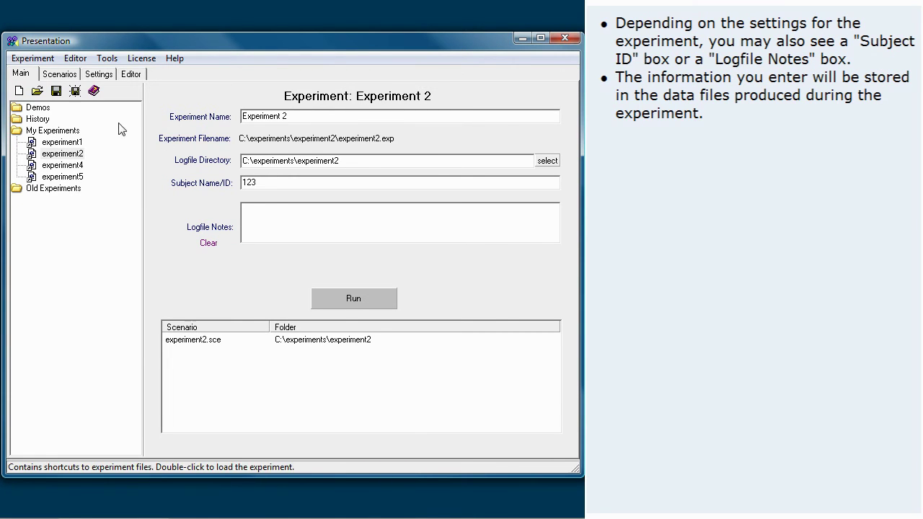
Start a New experiment, cancel the save prompt, and clear the Subject Name/ID field
left_click(19, 93)
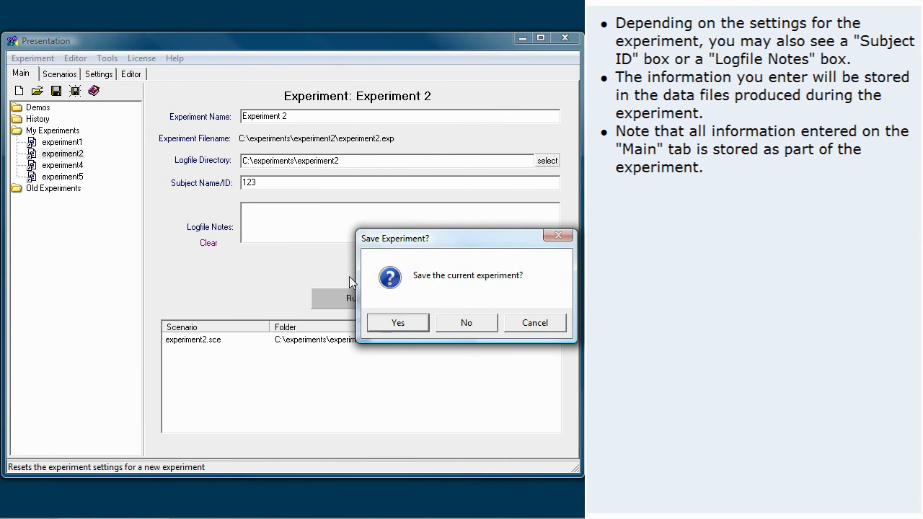
left_click(535, 323)
left_click_drag(268, 183, 203, 181)
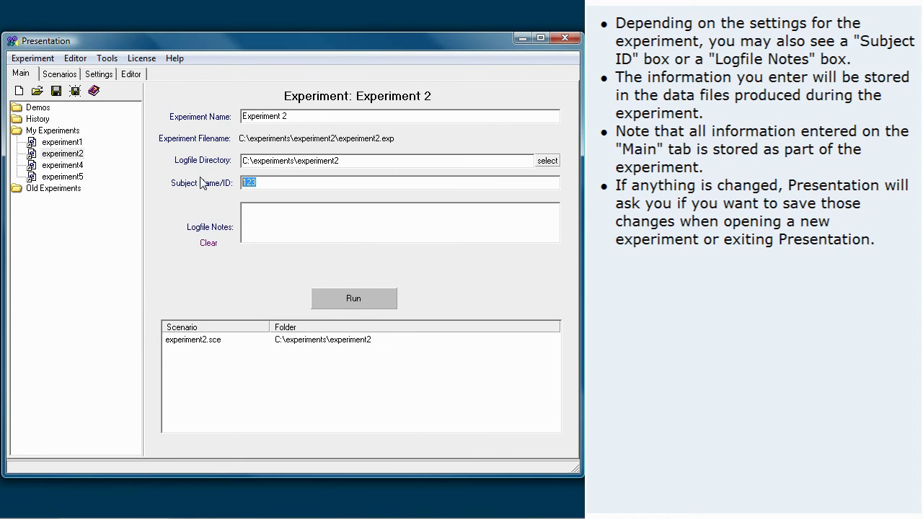
key("BackSpace")
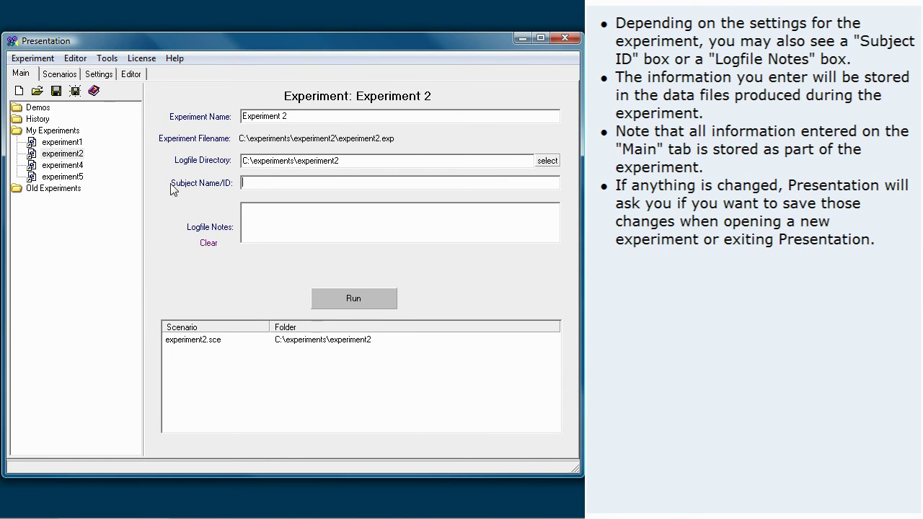
Reload experiment5 from the My Experiments list
double_click(62, 179)
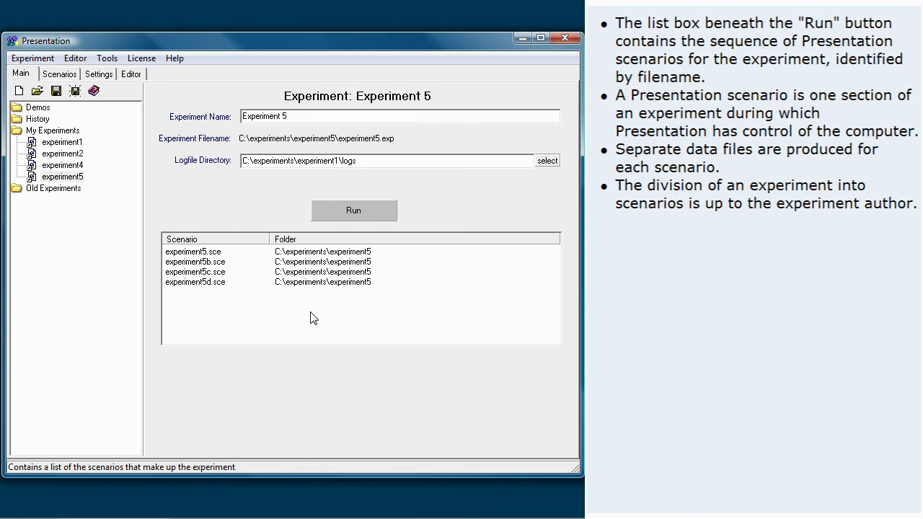
Run the whole experiment with a subject ID, approving overwrite of existing log files
left_click(352, 210)
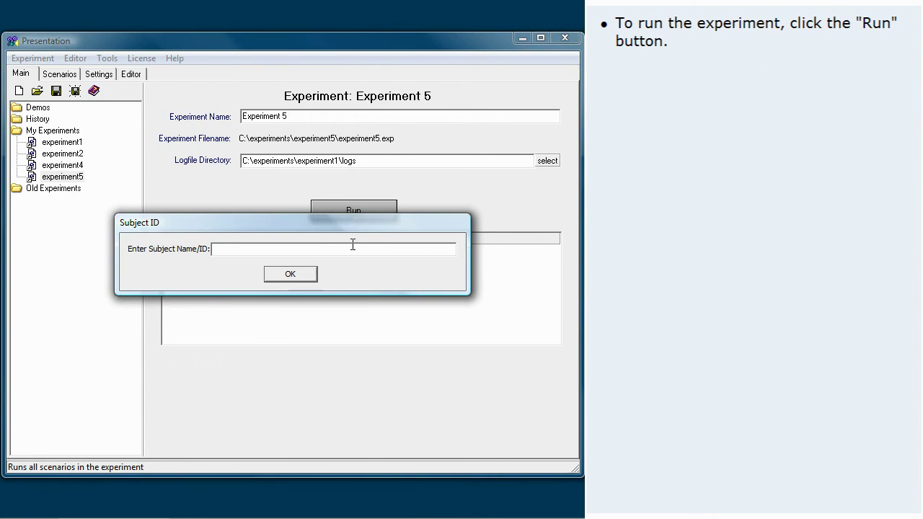
type("123")
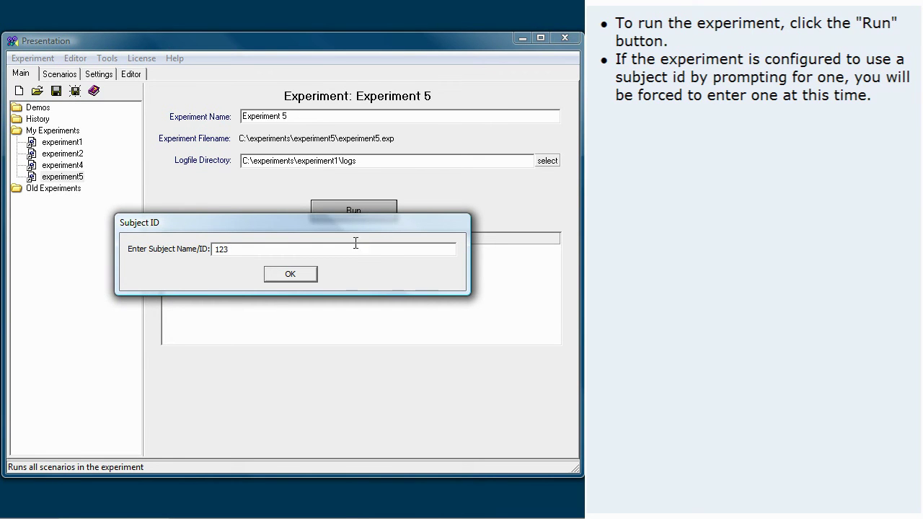
left_click(289, 277)
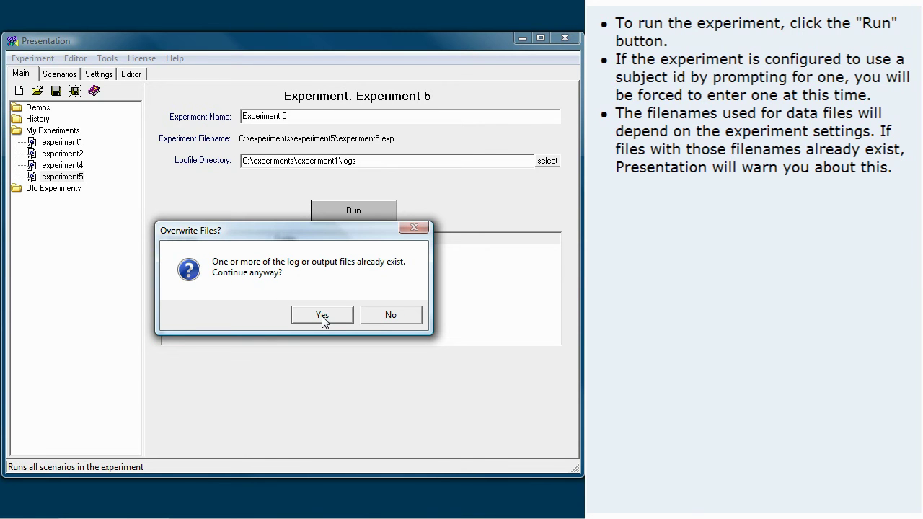
left_click(322, 318)
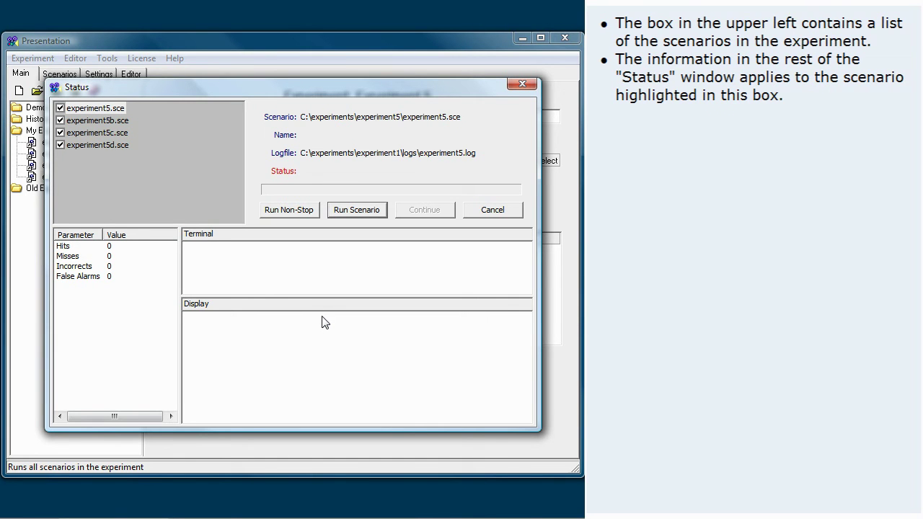
left_click(109, 123)
left_click(111, 133)
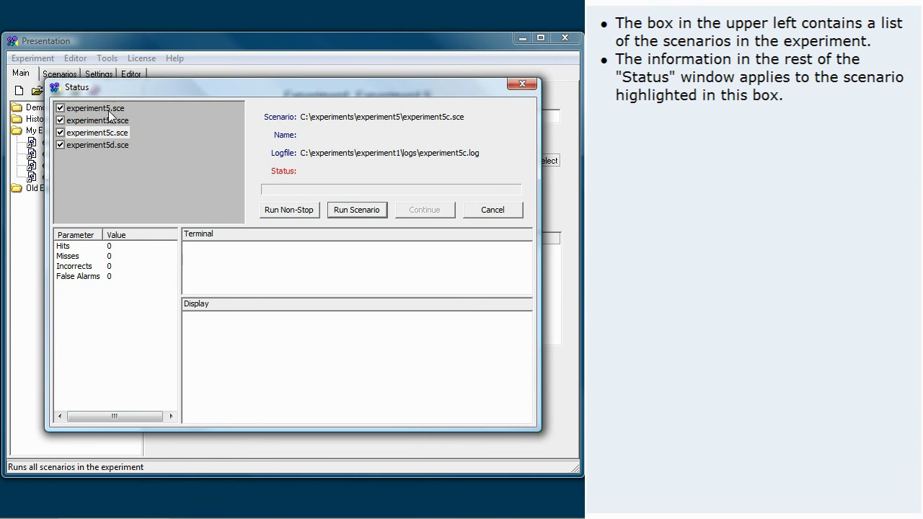
left_click(109, 109)
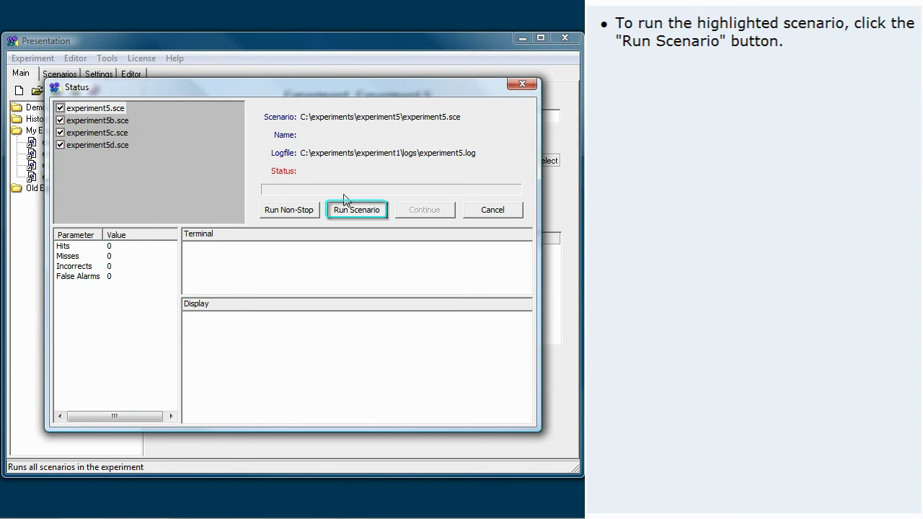
Run experiment5.sce, dismiss the loading error, and jump to the line 20 error in the Editor
left_click(358, 211)
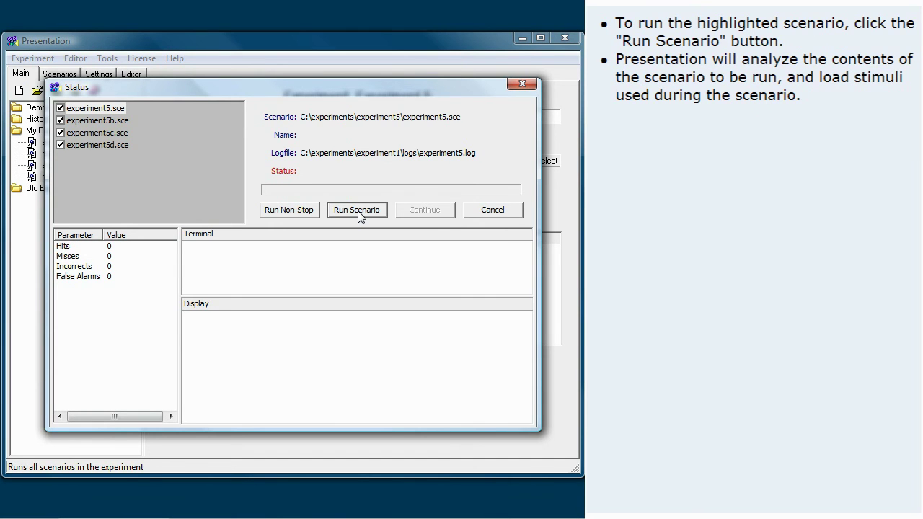
left_click(358, 216)
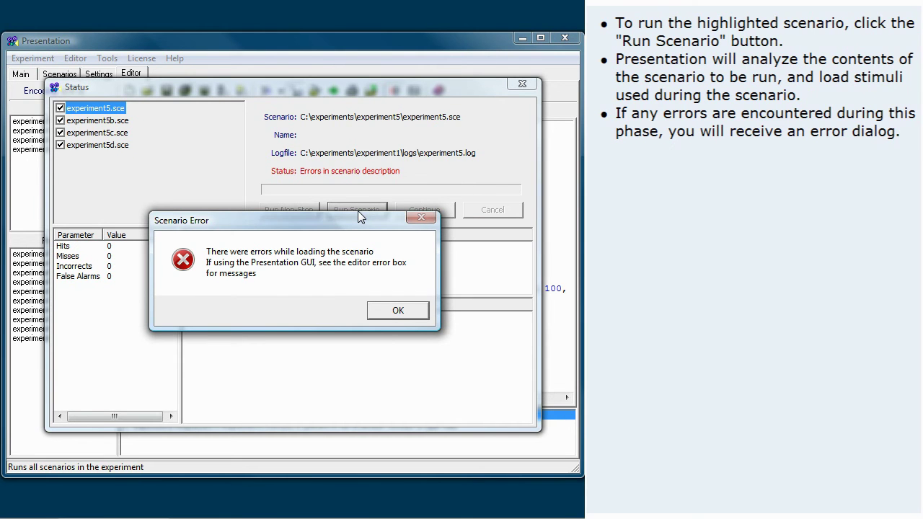
left_click(392, 311)
left_click(491, 209)
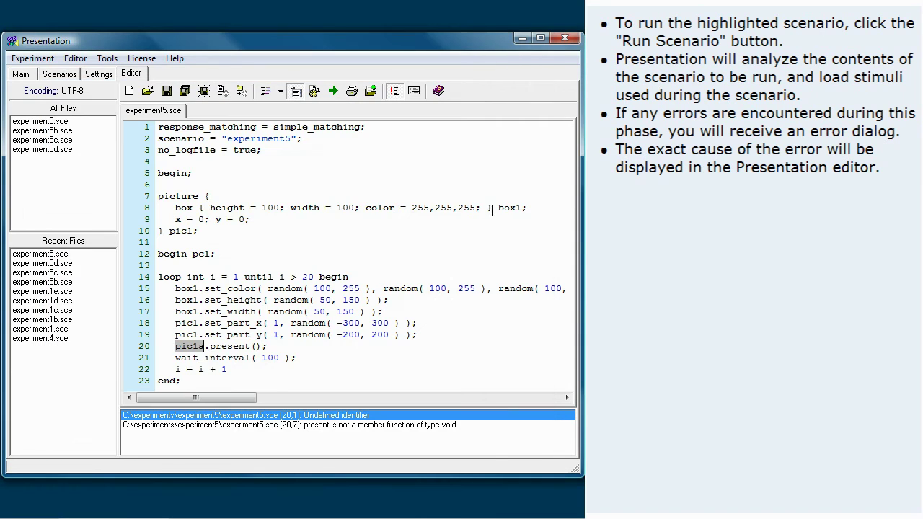
double_click(407, 426)
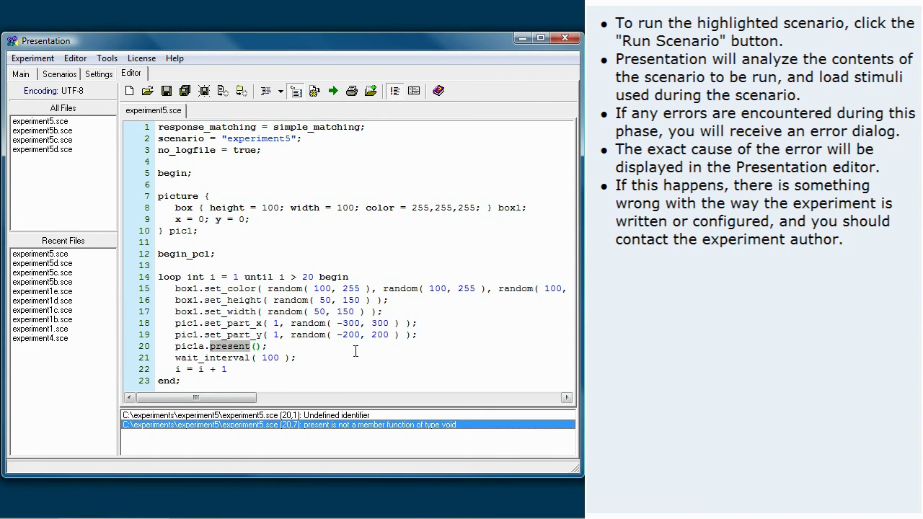
Start Experiment 5 for subject 1, overwriting old logs, and load scenario experiment5b.sce
left_click(21, 75)
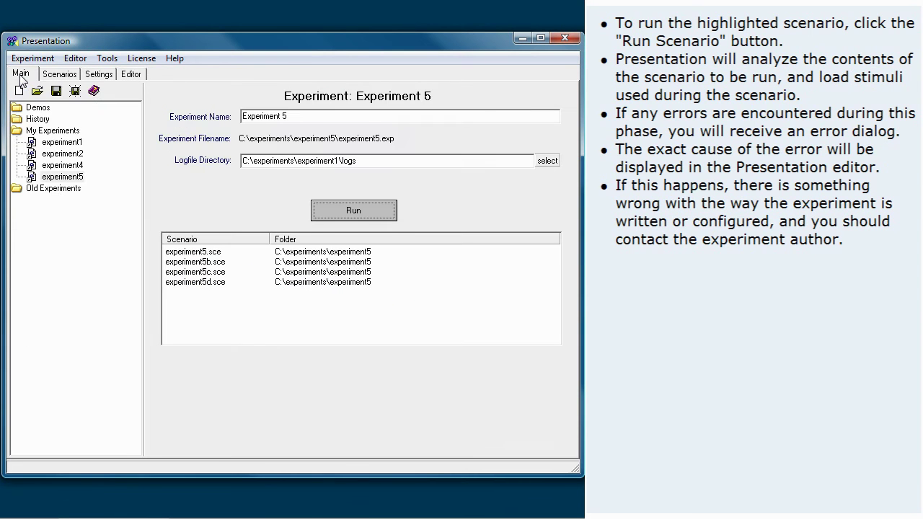
left_click(356, 216)
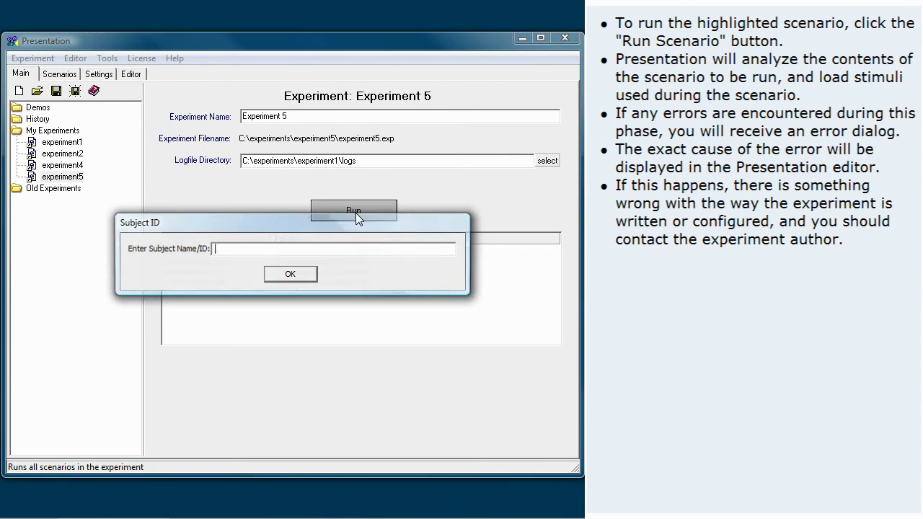
type("1")
left_click(290, 274)
left_click(325, 315)
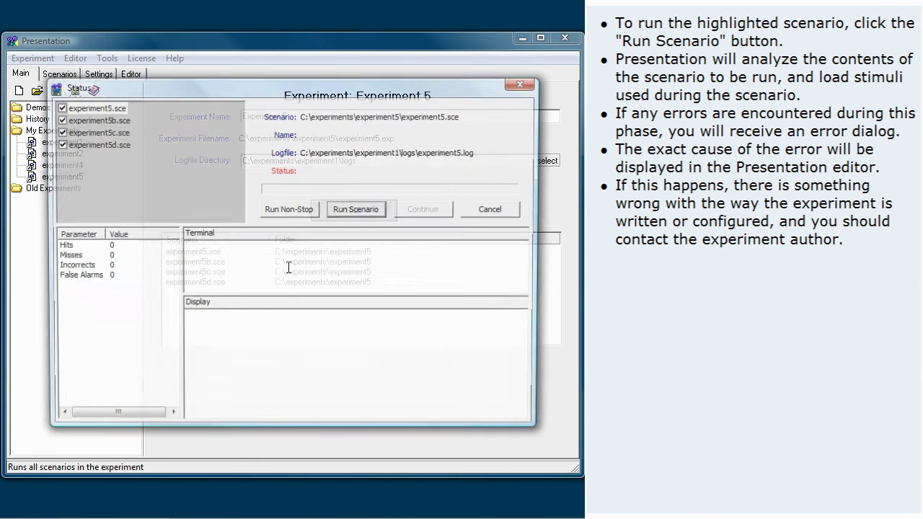
left_click(96, 120)
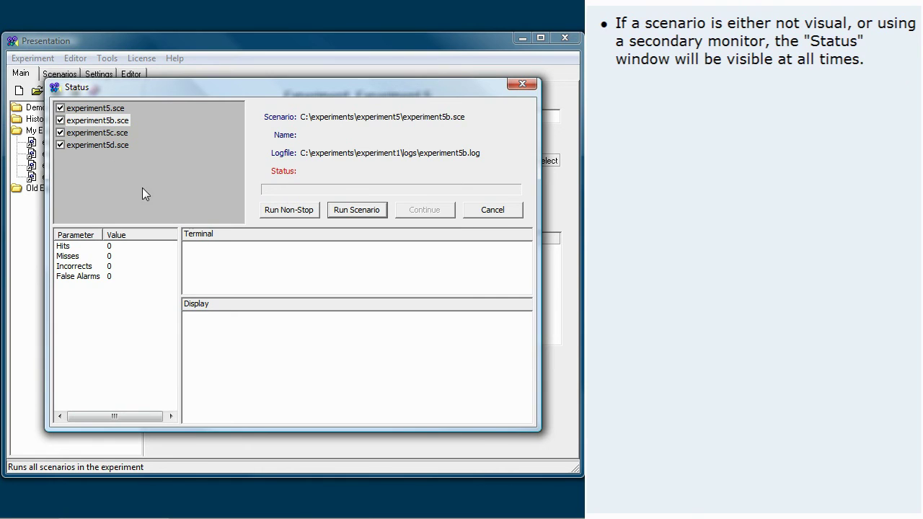
left_click(357, 211)
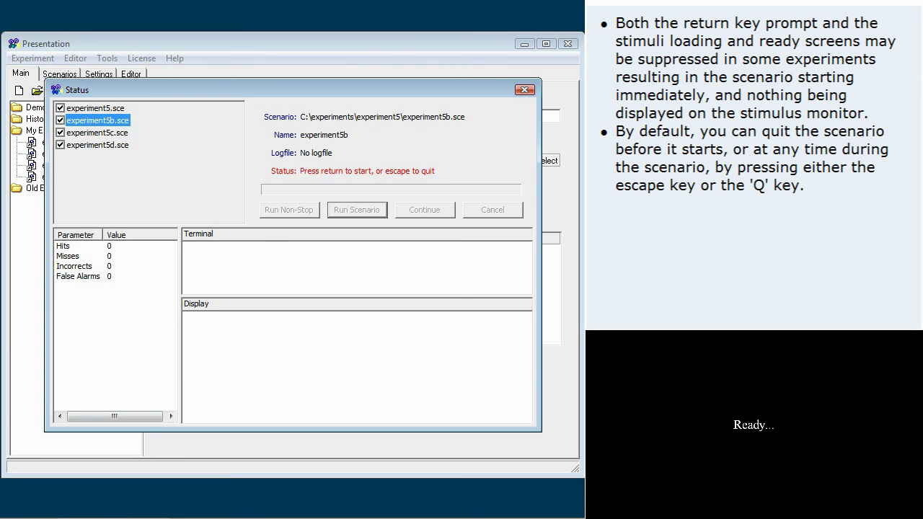
Start experiment5b, then reselect and rerun experiment5b.sce until the scenario completes
key("Return")
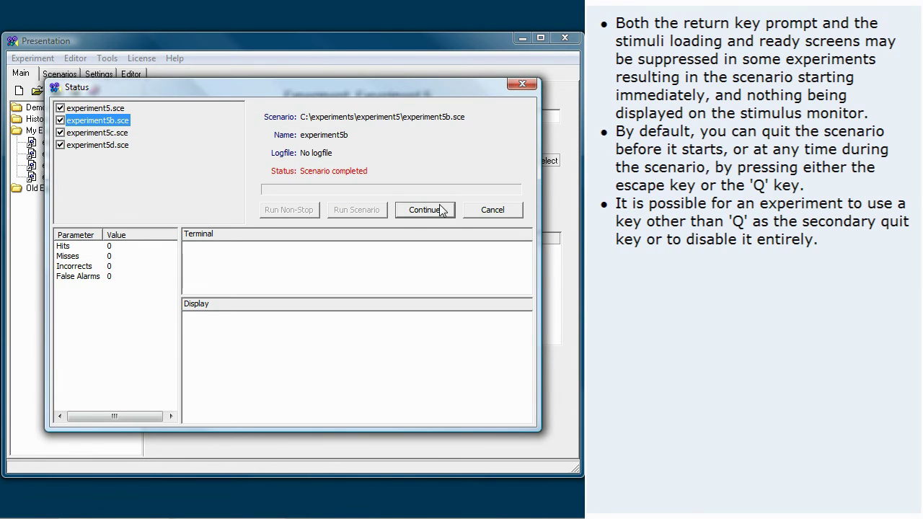
left_click(437, 210)
left_click(101, 124)
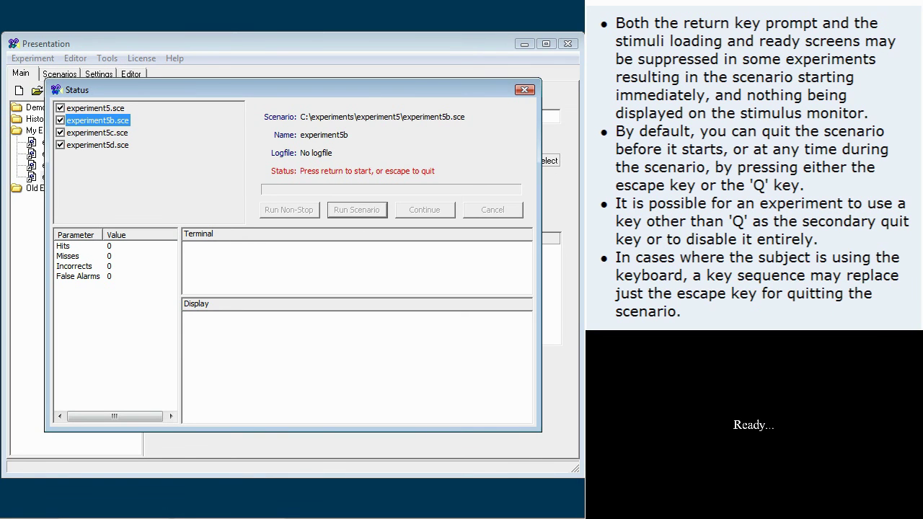
key("Return")
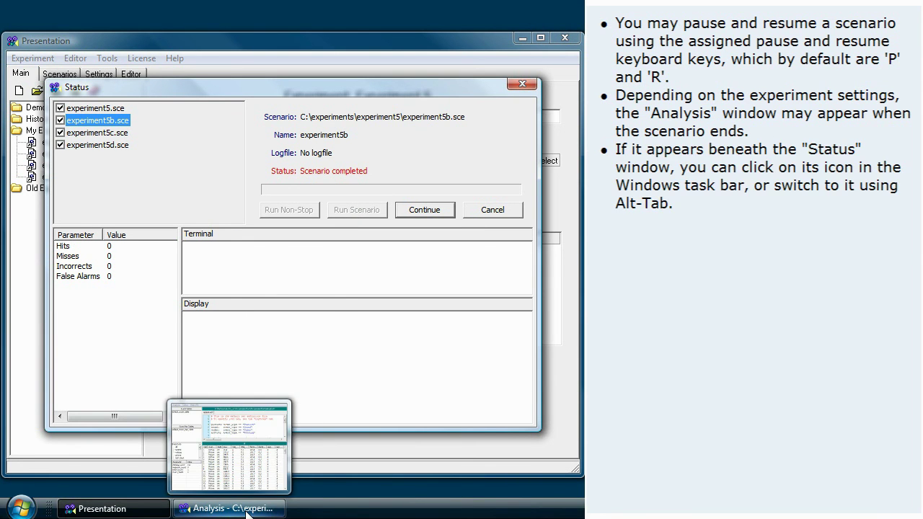
Scroll through the experiment5b.log event table in the Analysis window, then close it
left_click(247, 512)
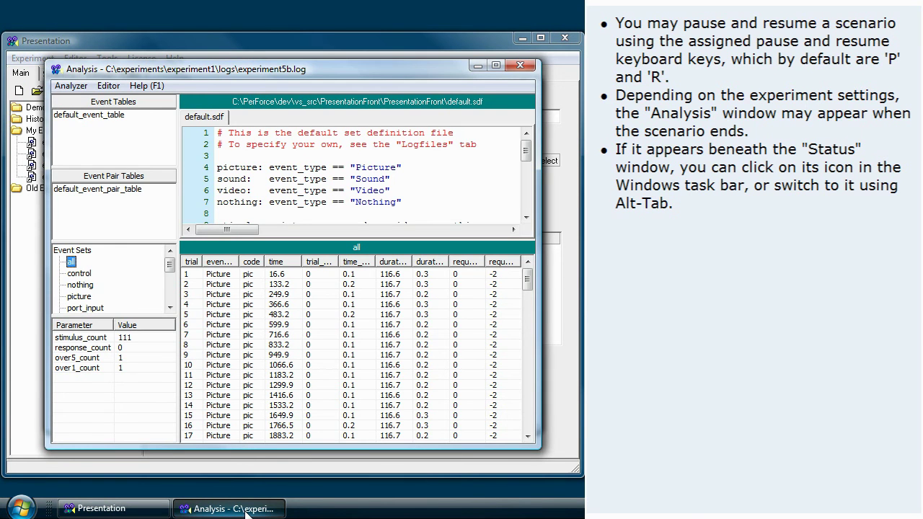
key("alt+Tab")
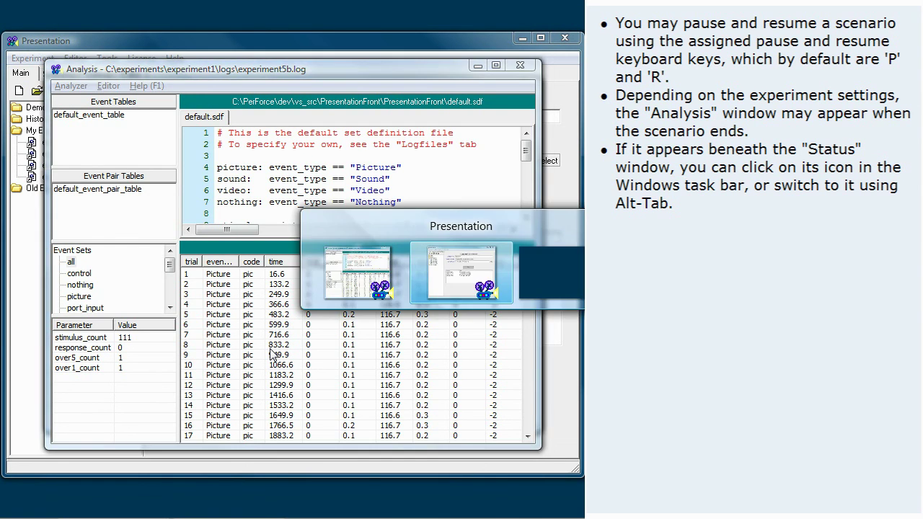
key("alt+Tab")
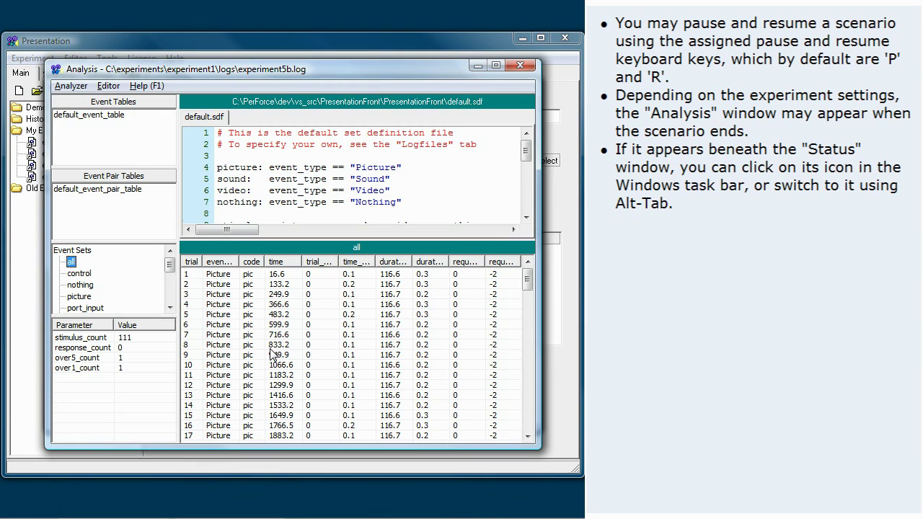
left_click_drag(530, 282, 531, 379)
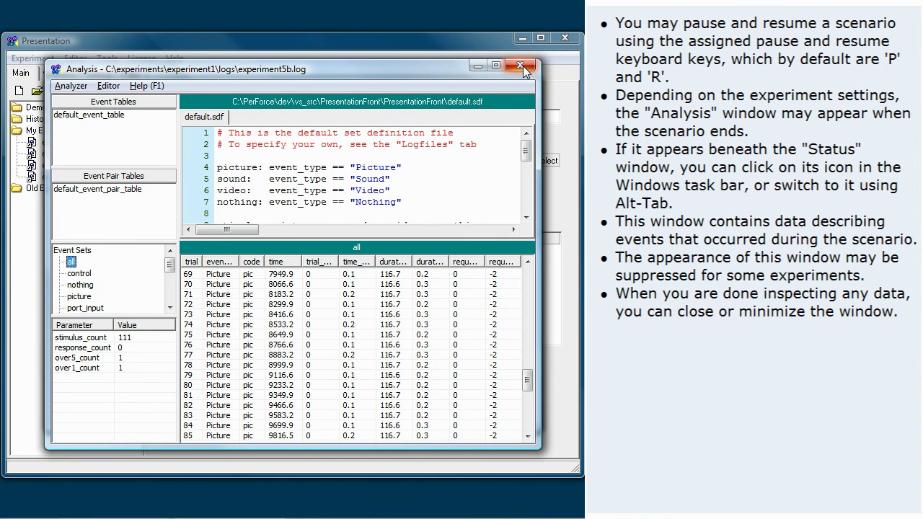
left_click(523, 66)
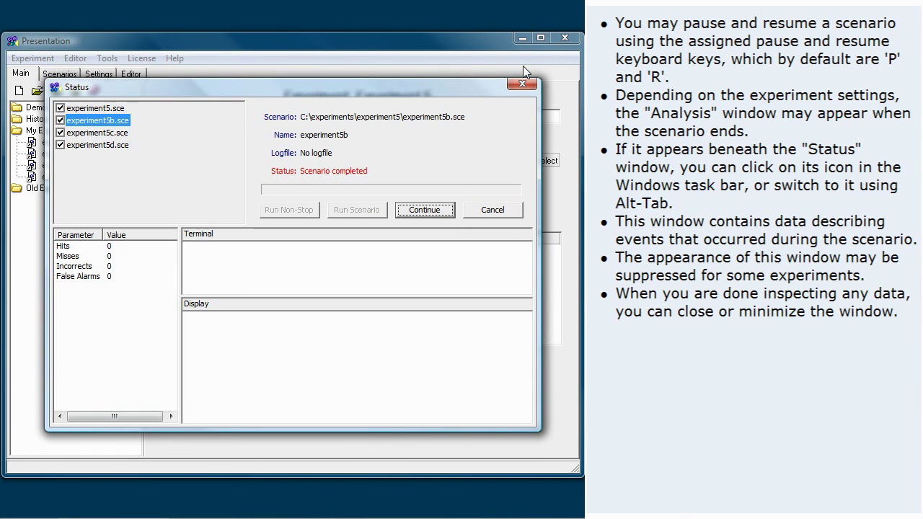
Skip to experiment5d.sce, run it until its counter reaches 7, then continue past its results
left_click(424, 210)
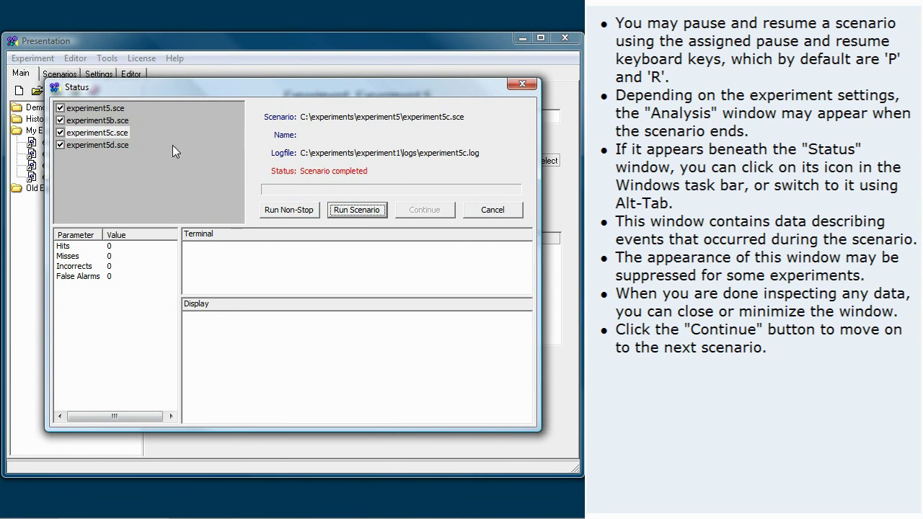
left_click(95, 145)
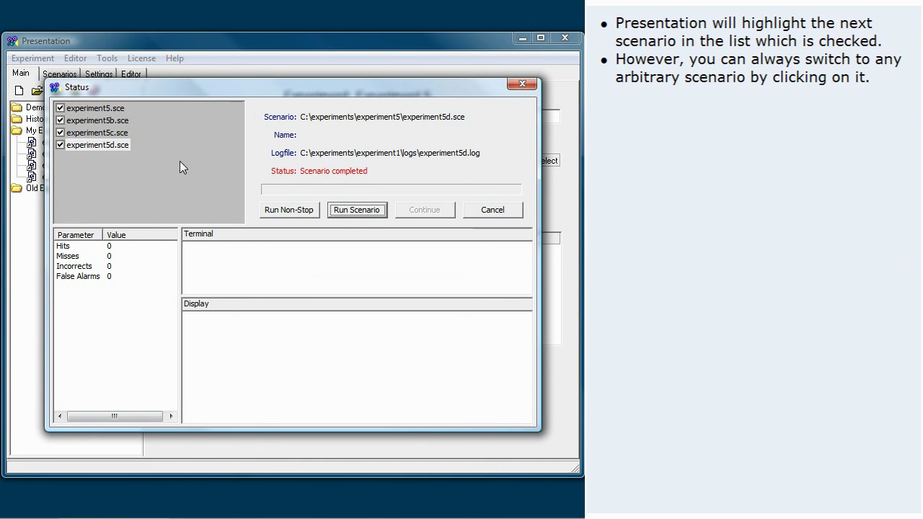
left_click(358, 211)
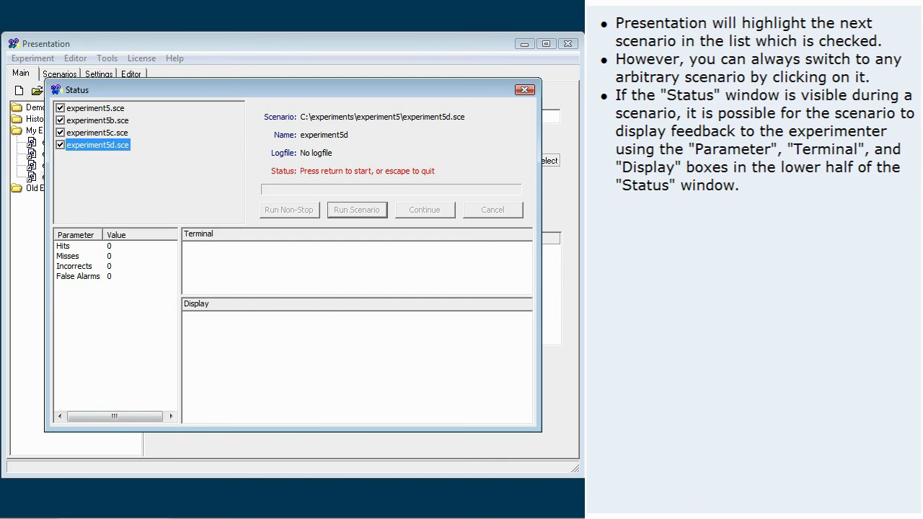
key("Return")
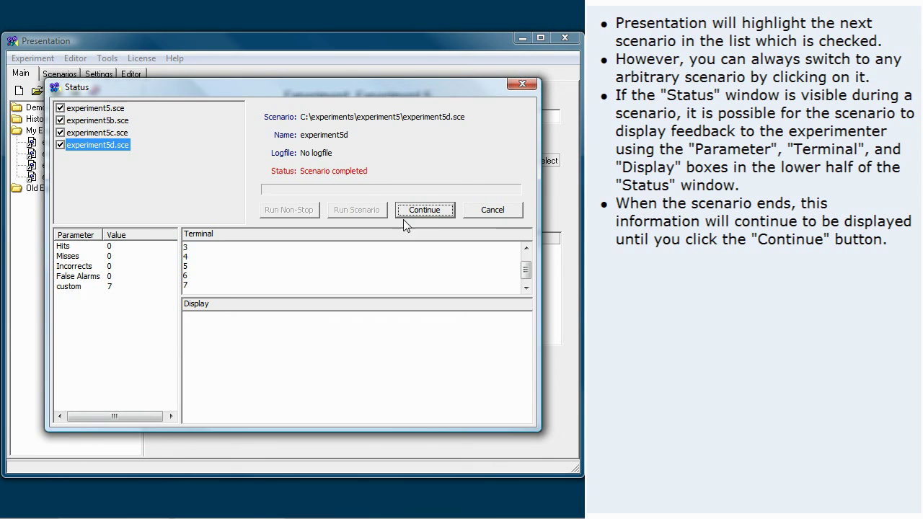
left_click(425, 214)
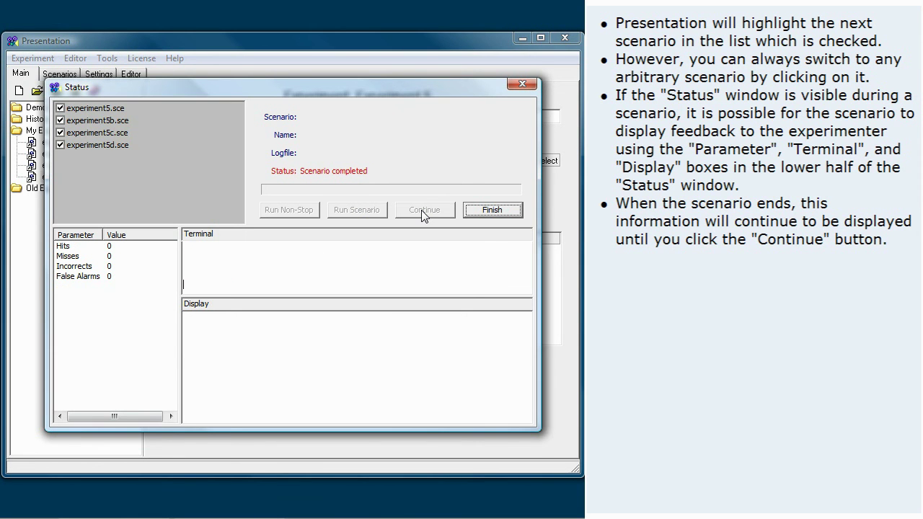
Finish the session, load Experiment 1, uncheck experiment1.sce and experiment1d.sce, and start at experiment1b.sce
left_click(489, 210)
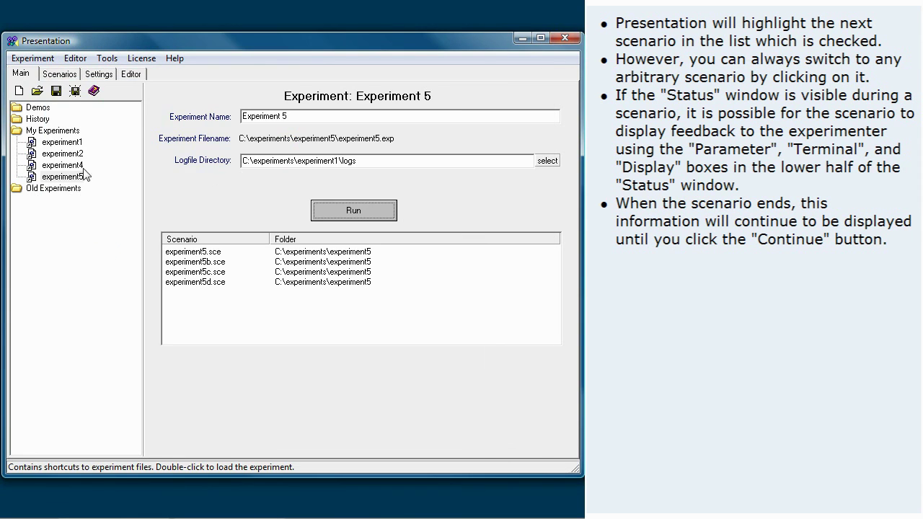
double_click(53, 143)
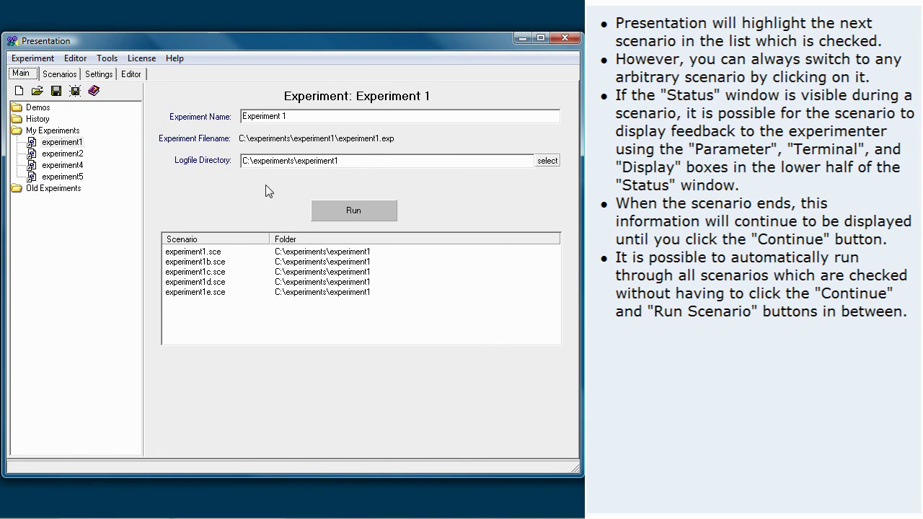
left_click(358, 214)
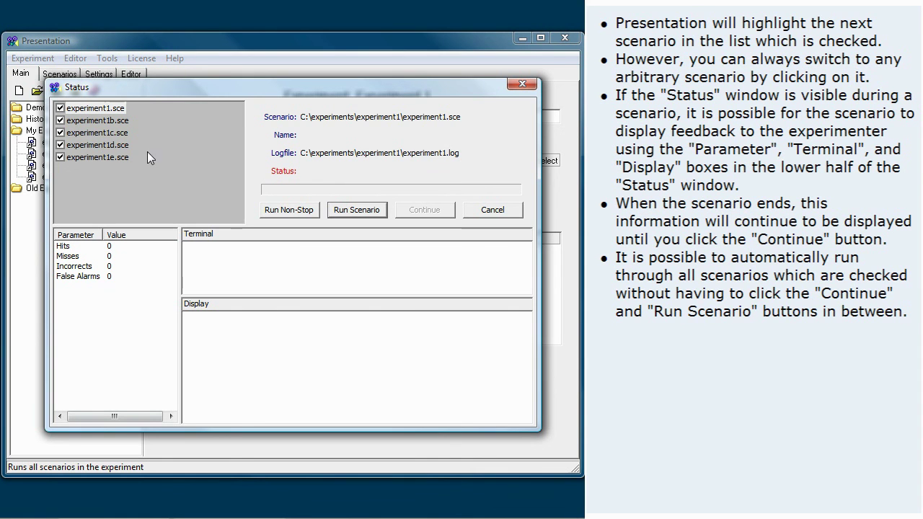
left_click(61, 108)
left_click(62, 145)
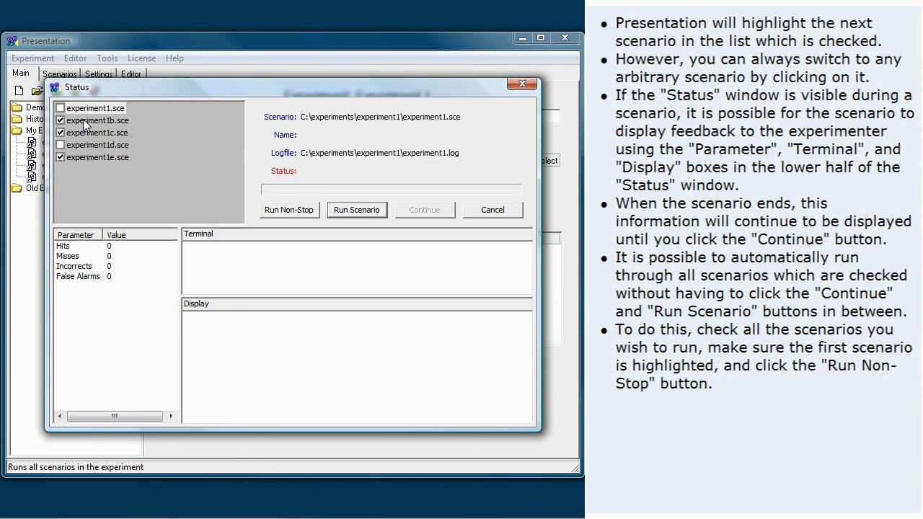
left_click(84, 123)
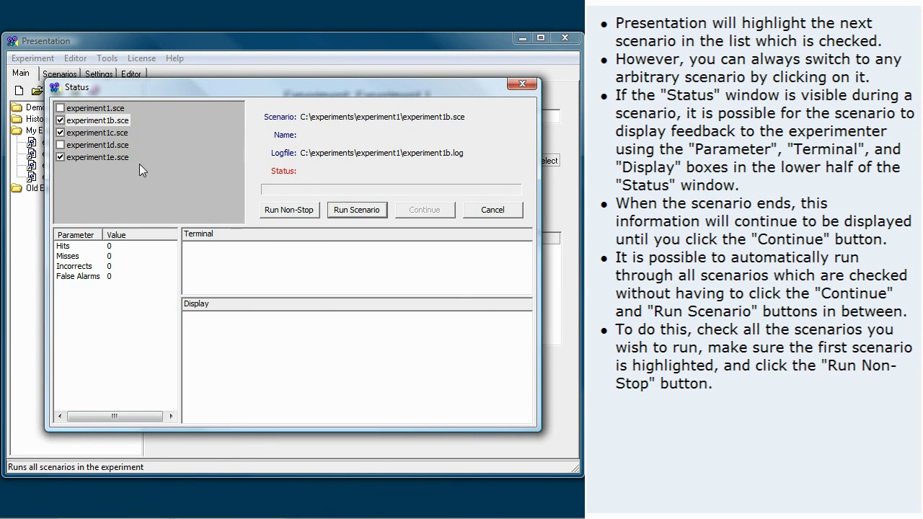
Run experiment1b, experiment1c and experiment1e non-stop until the sequence completes
left_click(292, 209)
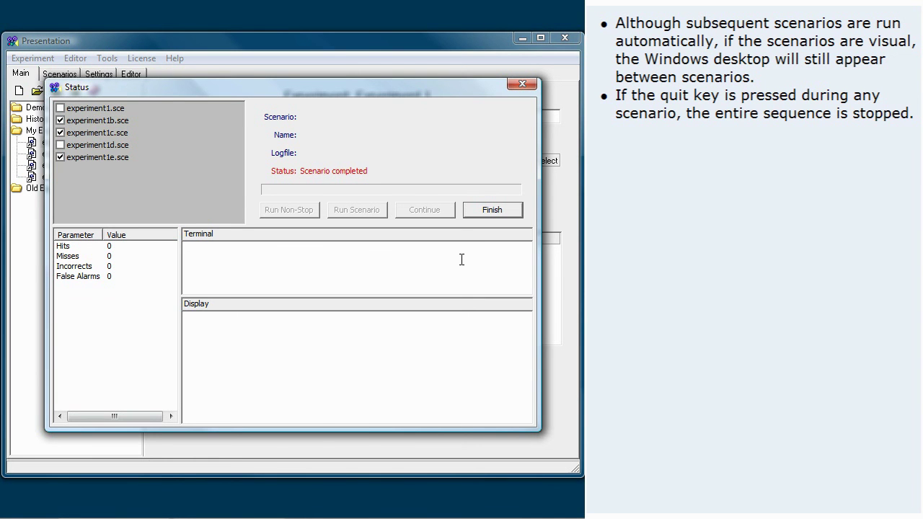
Finish the Experiment 1 session and show the General panel under Settings
left_click(495, 210)
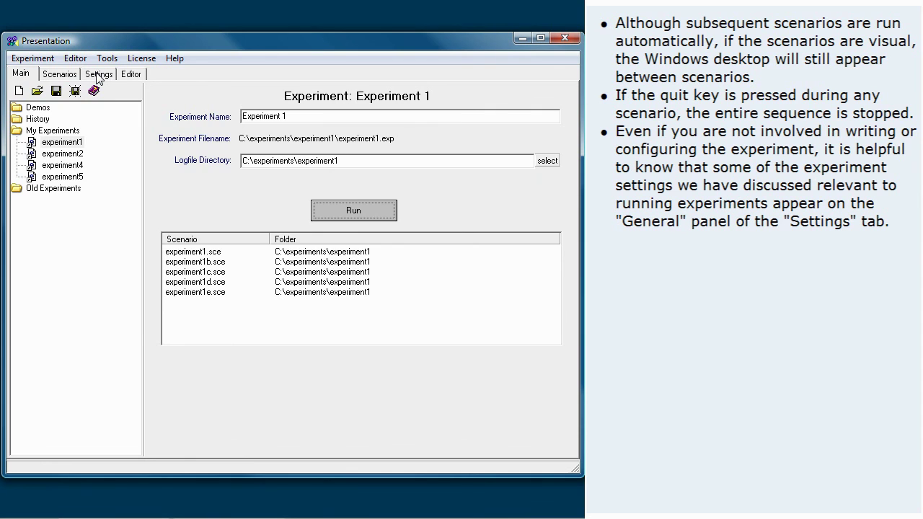
left_click(98, 75)
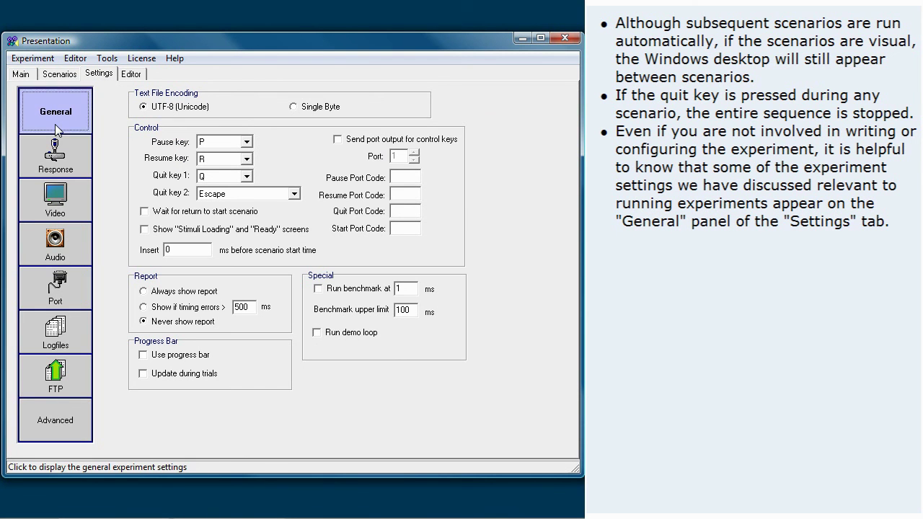
left_click(55, 124)
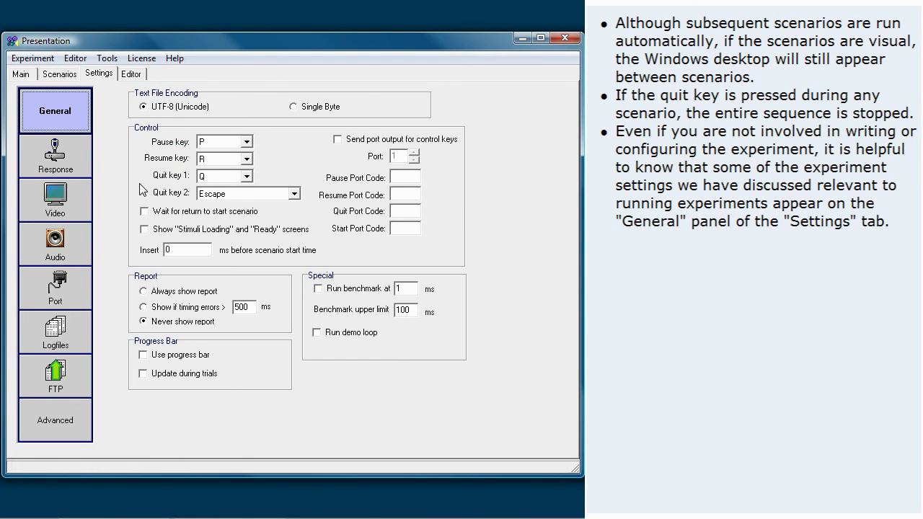